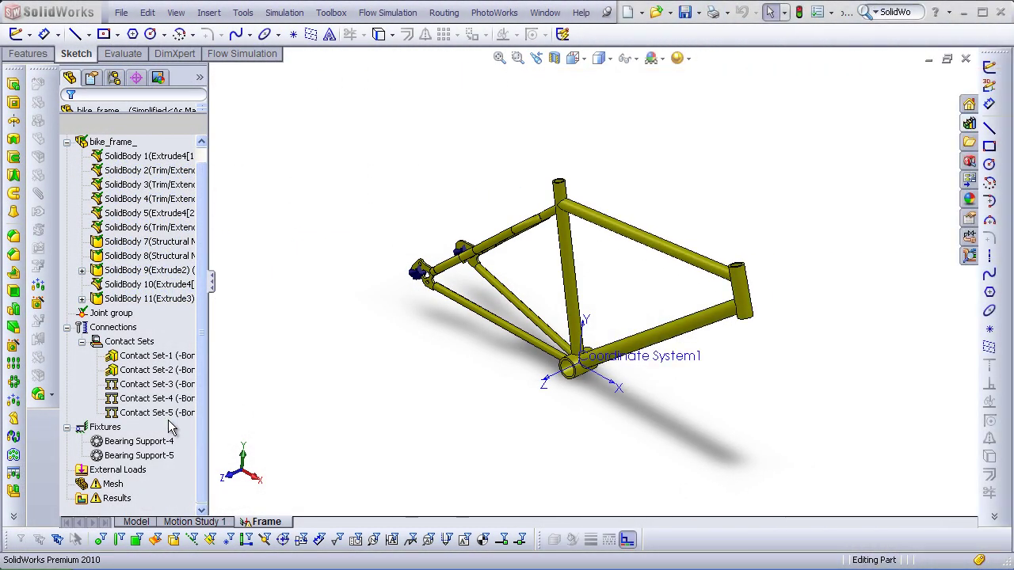
# Start an elastic support fixture and select the head tube's lower end face.
pyautogui.rightClick(112, 429)
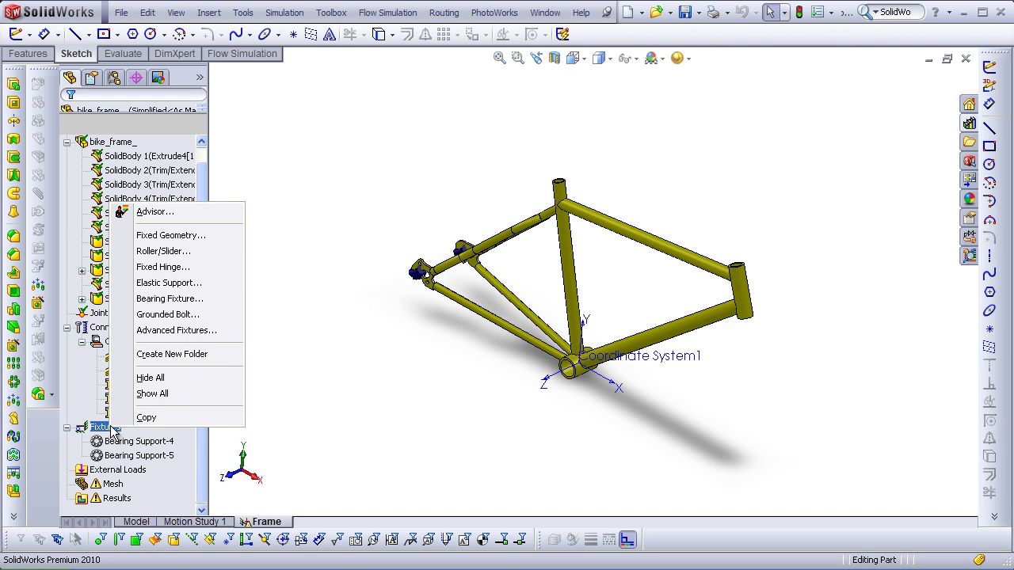
pyautogui.click(129, 287)
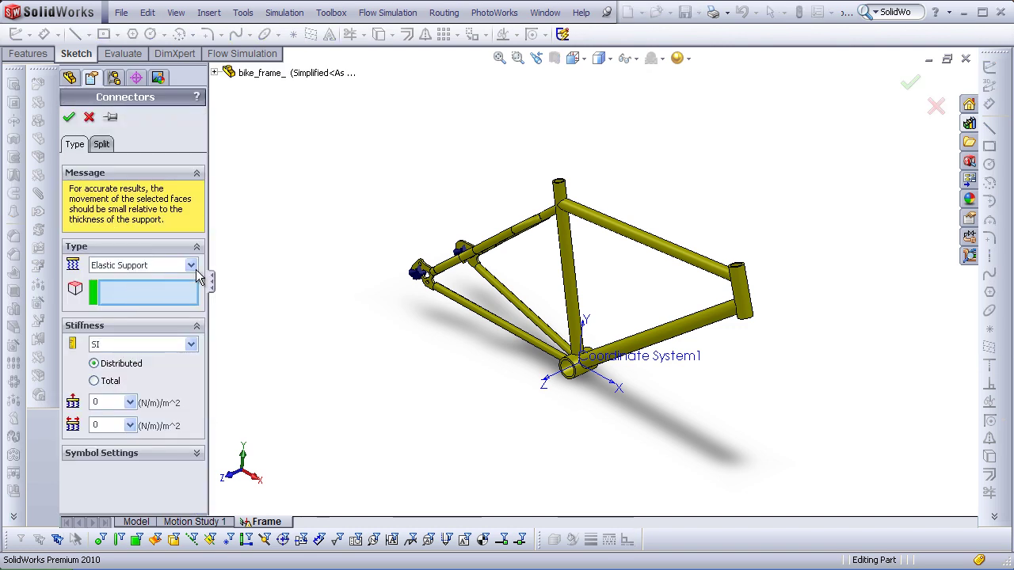
pyautogui.moveTo(463, 149); pyautogui.dragTo(459, 117, button='middle')
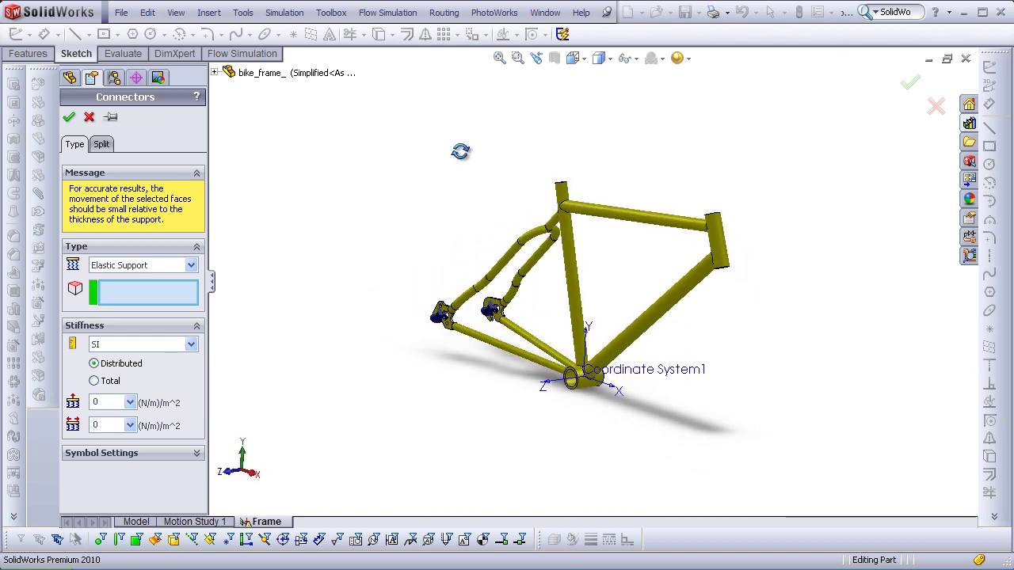
pyautogui.click(517, 58)
pyautogui.moveTo(647, 163); pyautogui.dragTo(781, 309)
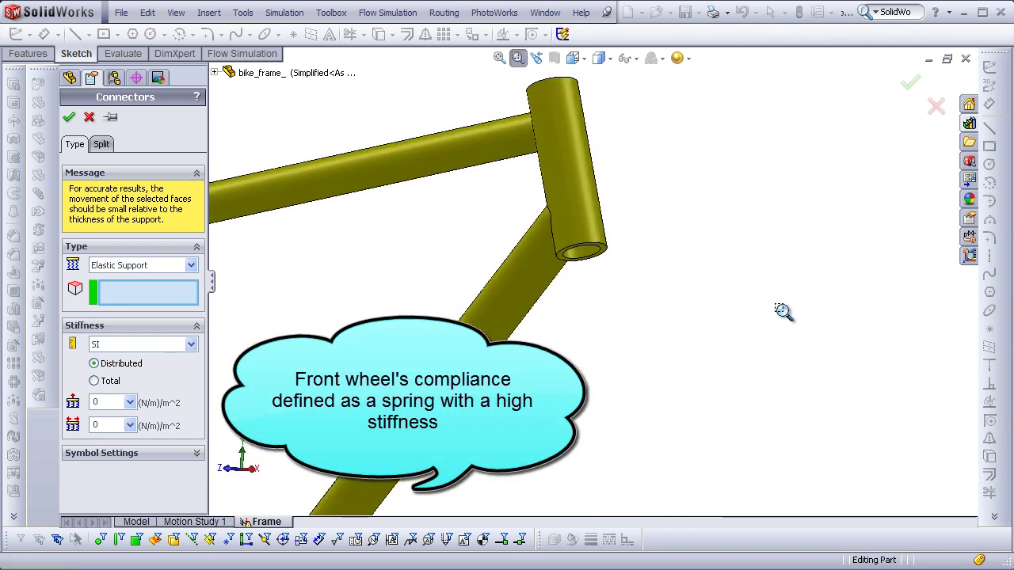
pyautogui.click(517, 60)
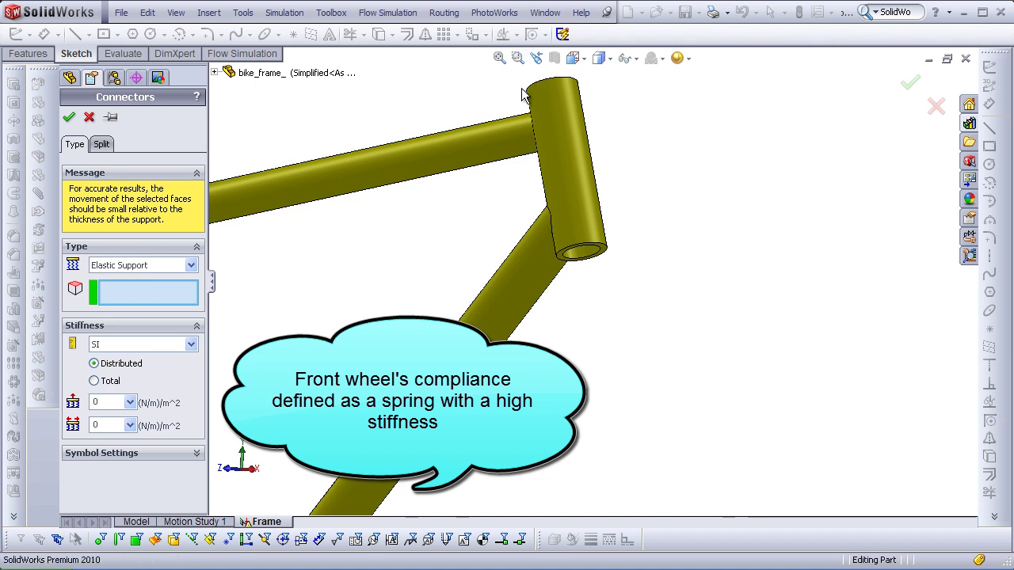
pyautogui.click(557, 263)
pyautogui.click(558, 263)
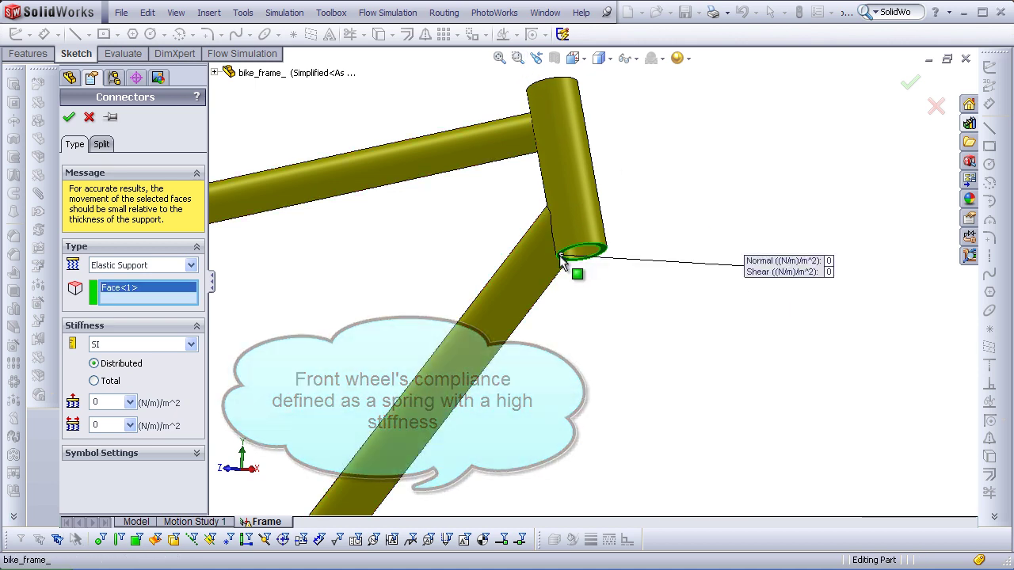
# Use Metric (G) units with normal and shear stiffness of 1000 and confirm the support.
pyautogui.click(146, 345)
pyautogui.click(139, 382)
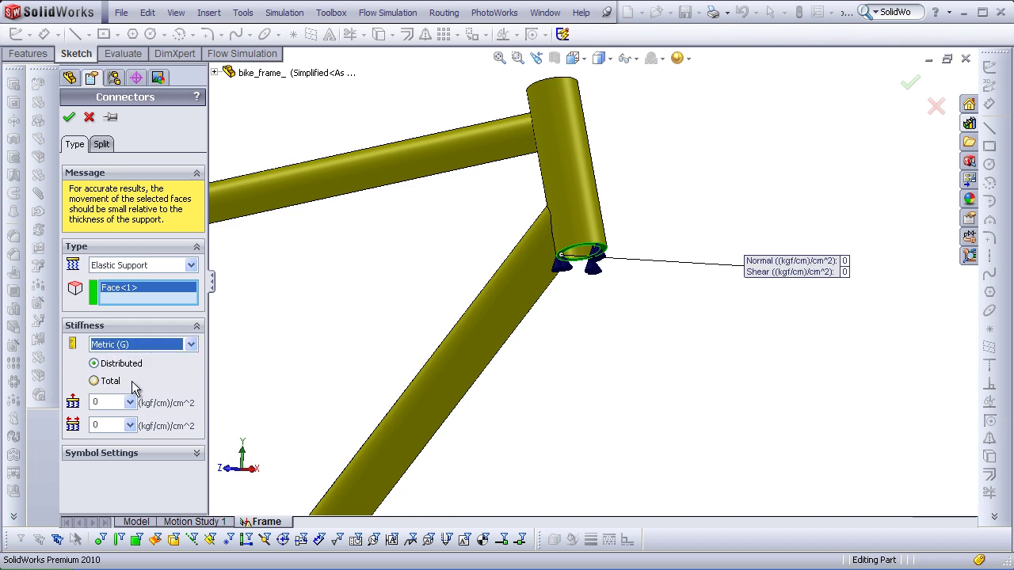
pyautogui.click(112, 401)
pyautogui.write('000')
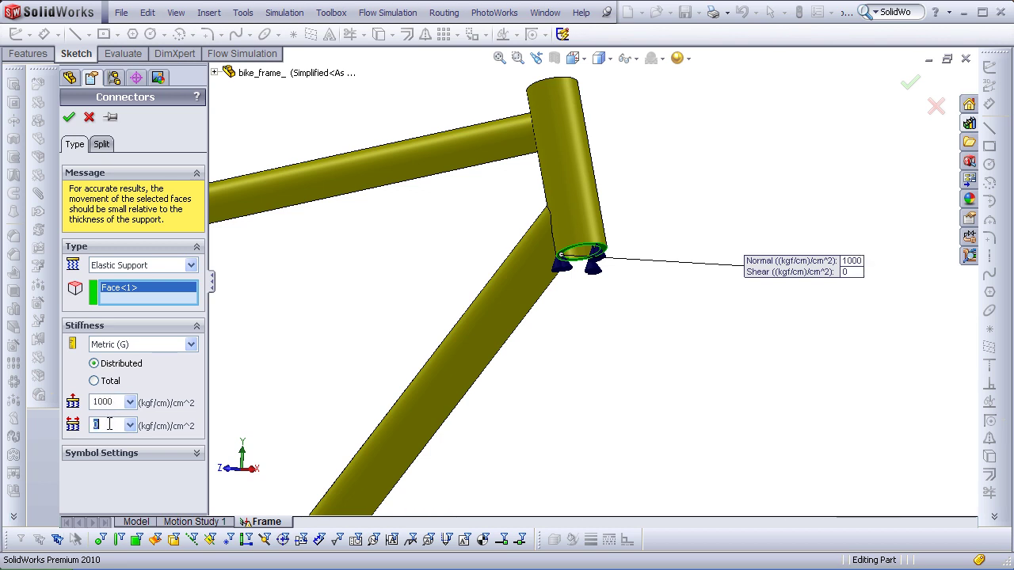
pyautogui.write('1000')
pyautogui.click(68, 119)
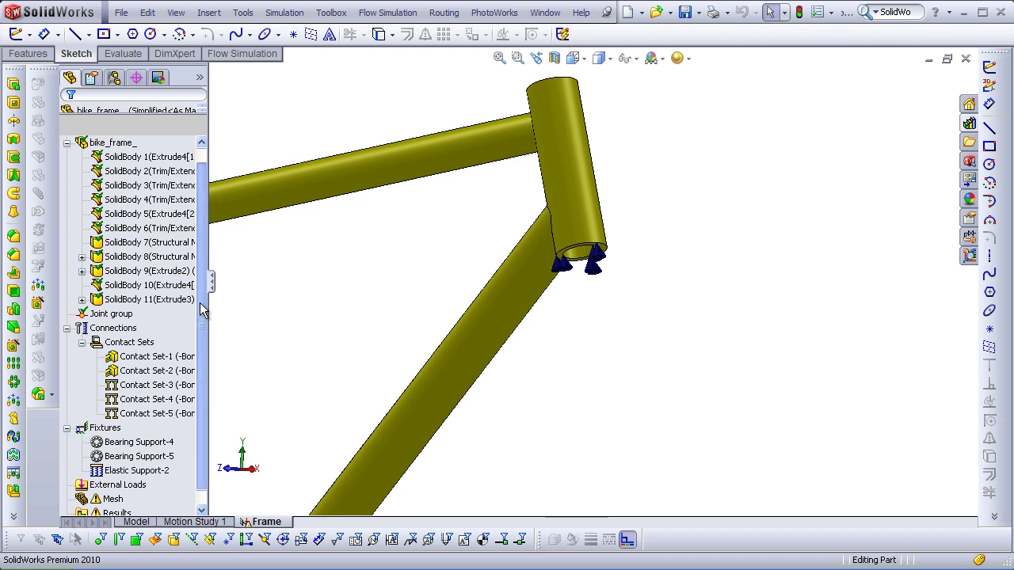
pyautogui.moveTo(201, 309); pyautogui.dragTo(201, 322)
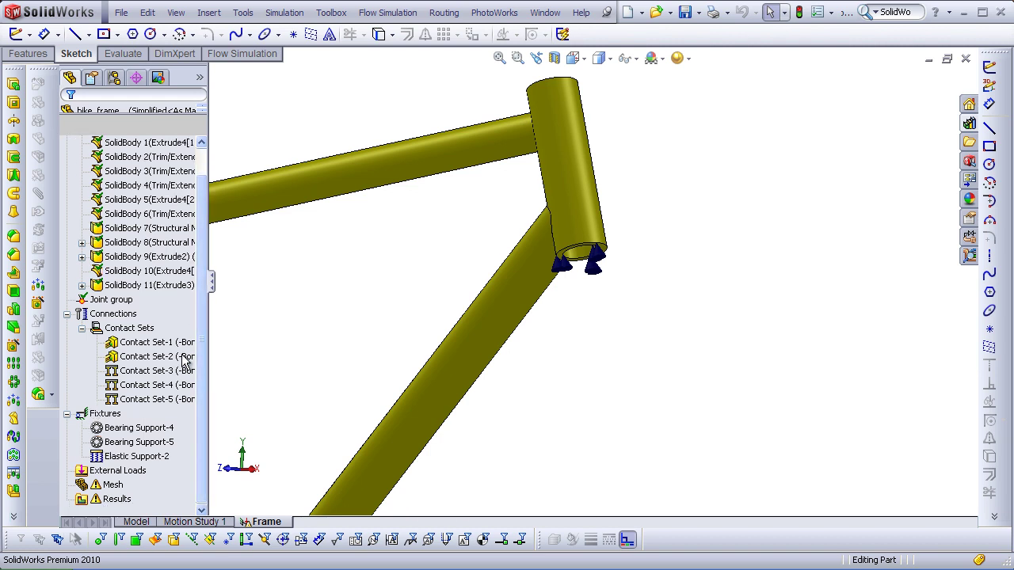
# Start a bearing load on the bottom bracket's inner face.
pyautogui.rightClick(127, 472)
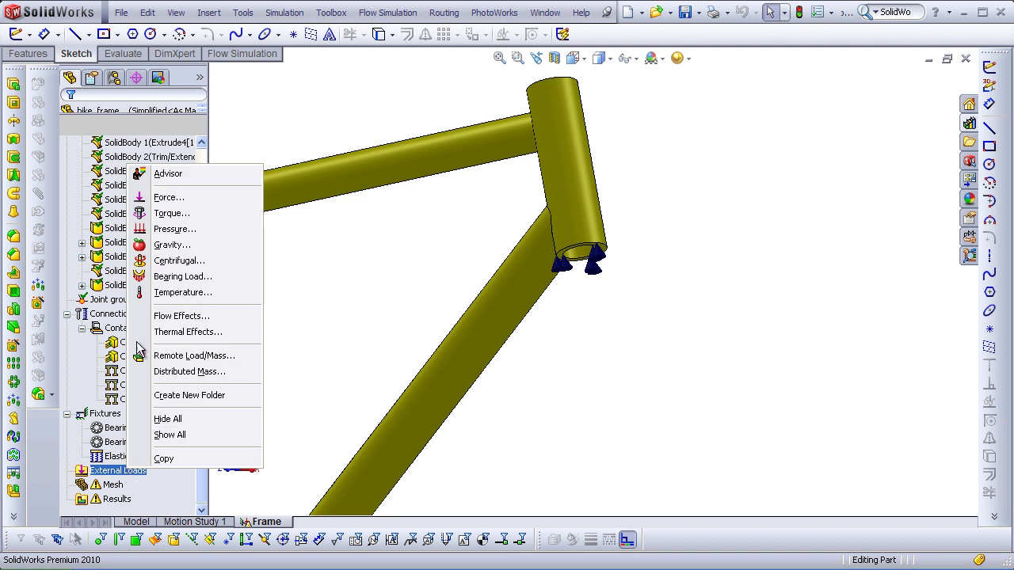
pyautogui.click(147, 278)
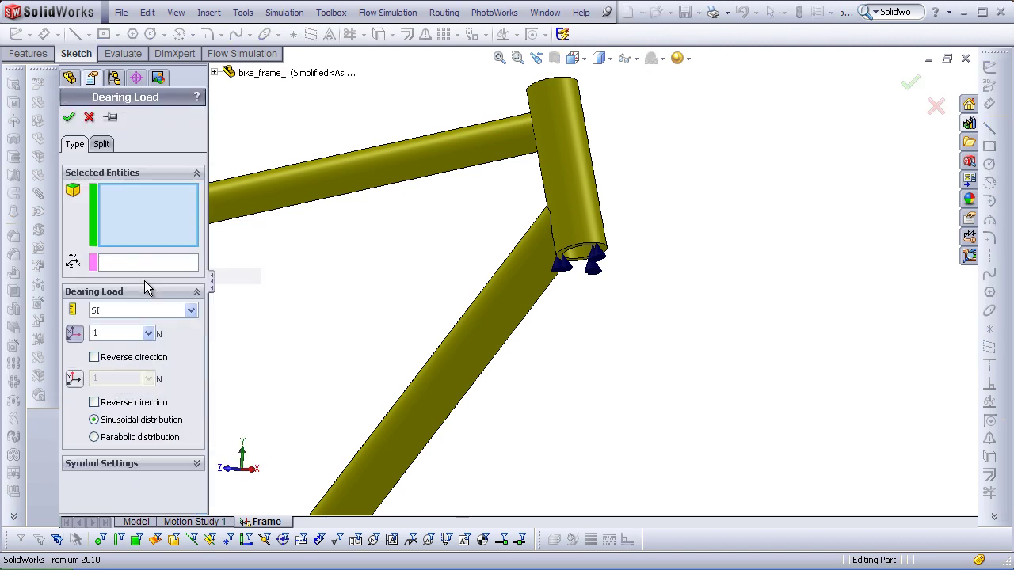
pyautogui.click(499, 61)
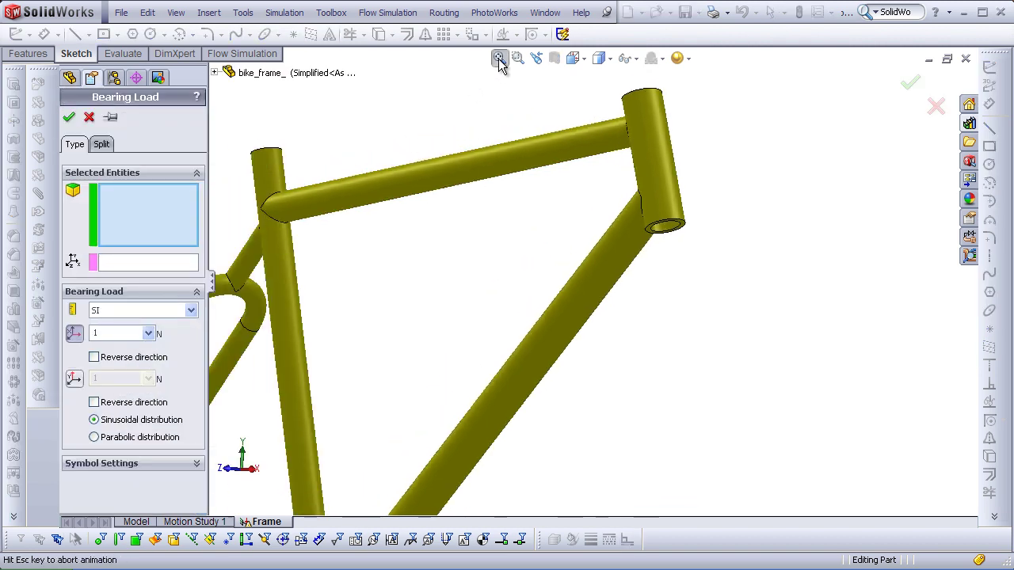
pyautogui.click(514, 60)
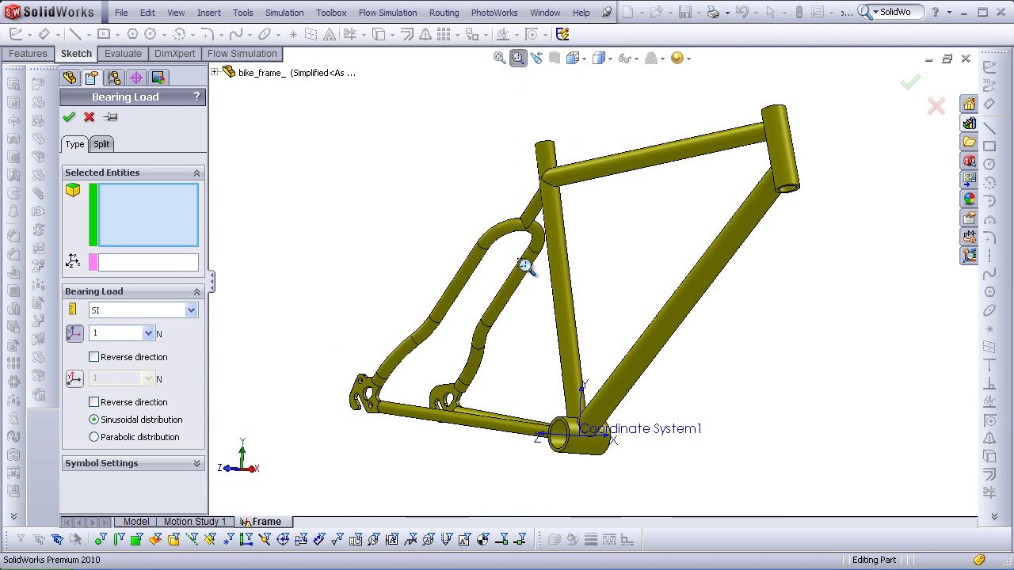
pyautogui.moveTo(529, 378); pyautogui.dragTo(670, 512)
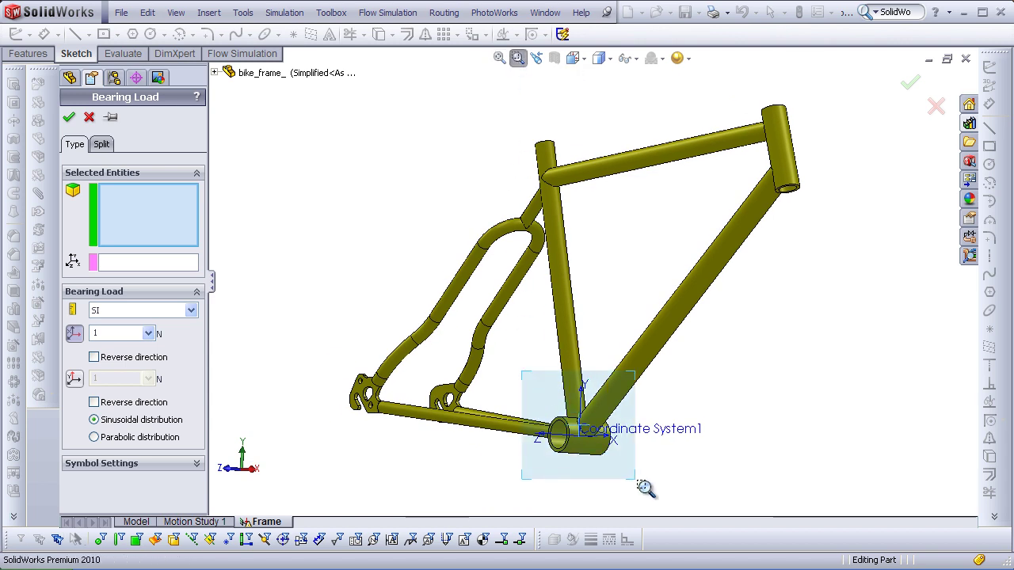
pyautogui.moveTo(569, 388); pyautogui.dragTo(575, 422, button='middle')
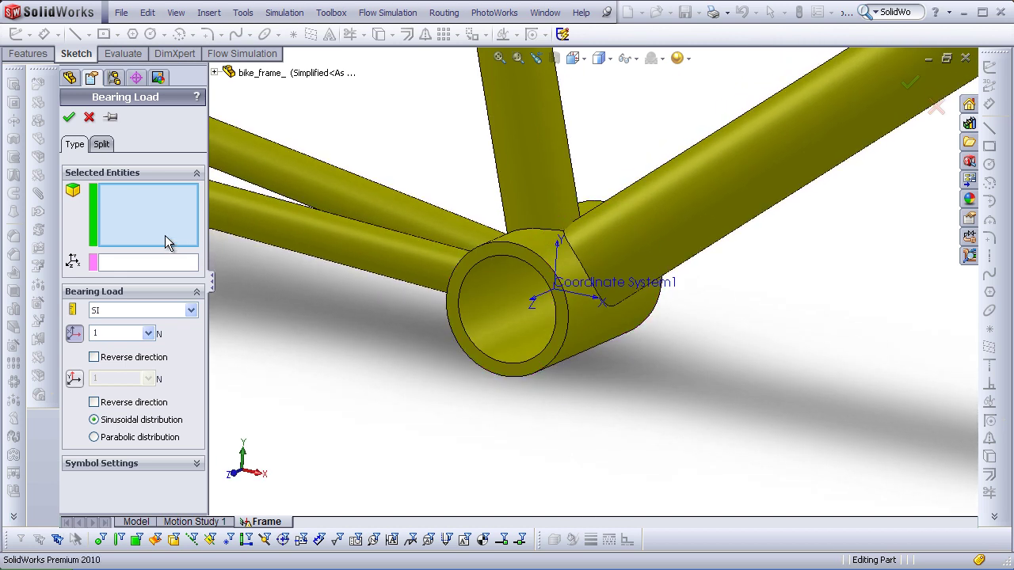
pyautogui.click(485, 314)
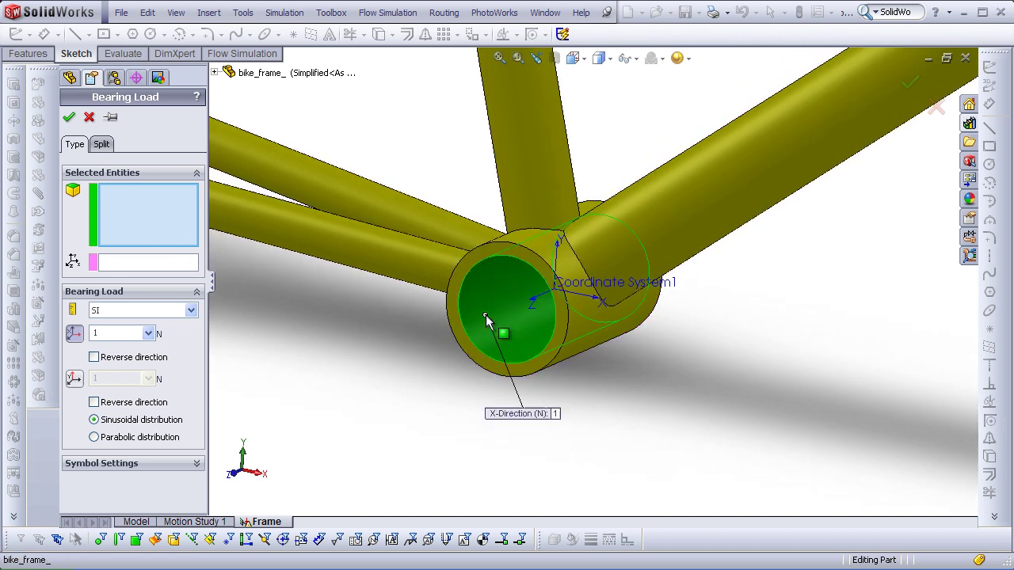
# Reference Coordinate System1 and apply 60 kgf reversed along Y in Metric (G) units.
pyautogui.click(177, 269)
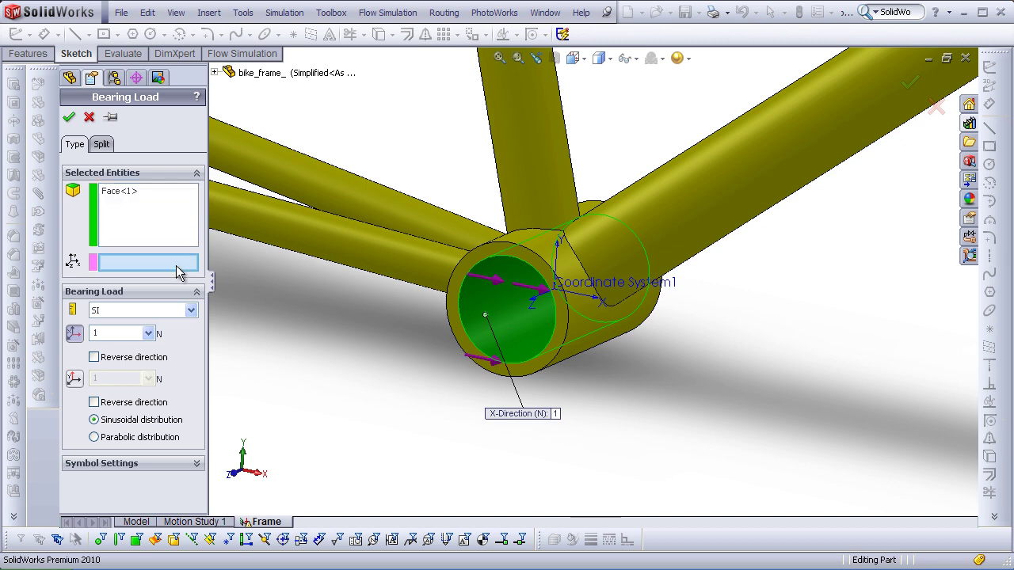
pyautogui.click(557, 289)
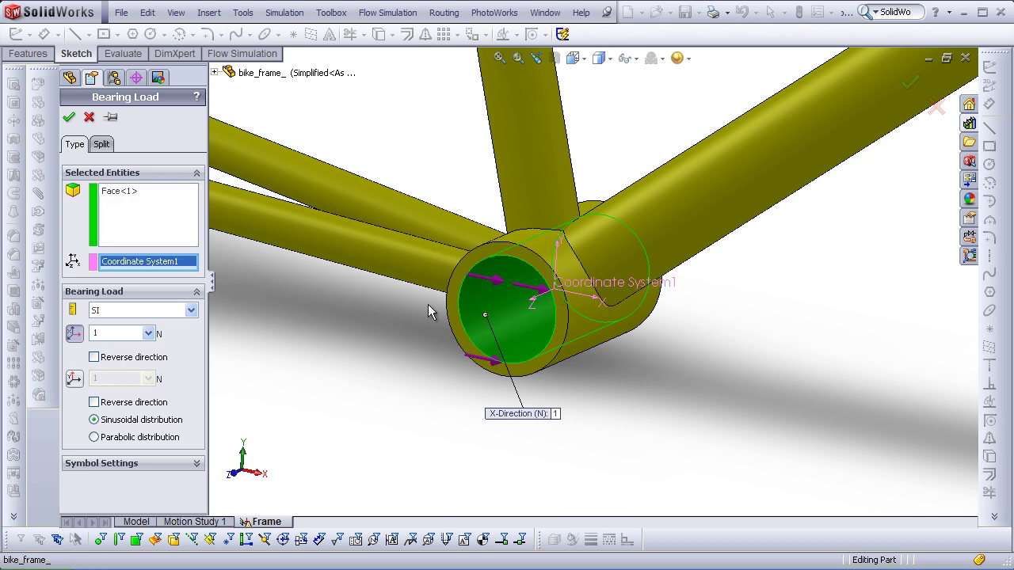
pyautogui.click(191, 309)
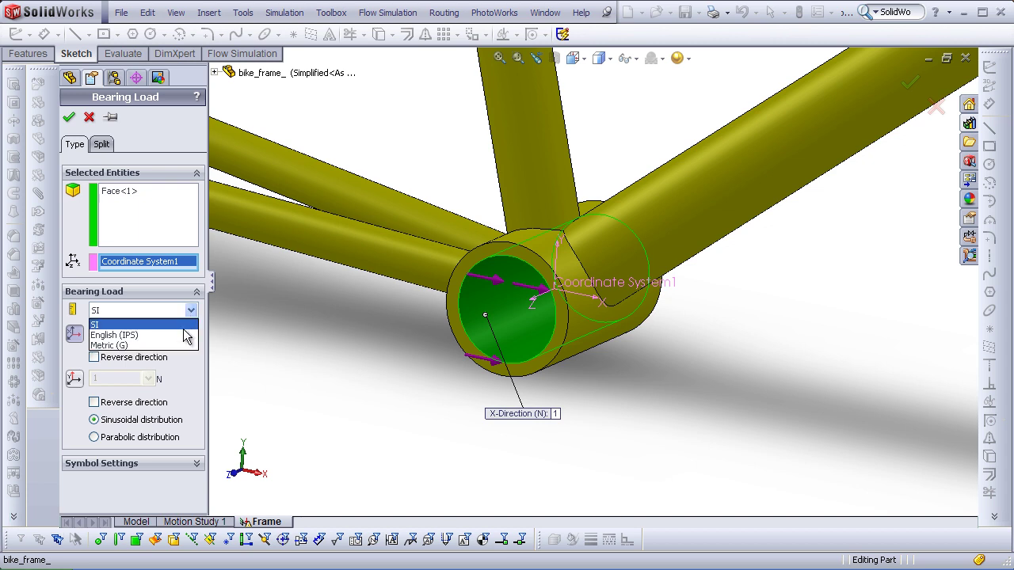
pyautogui.click(108, 346)
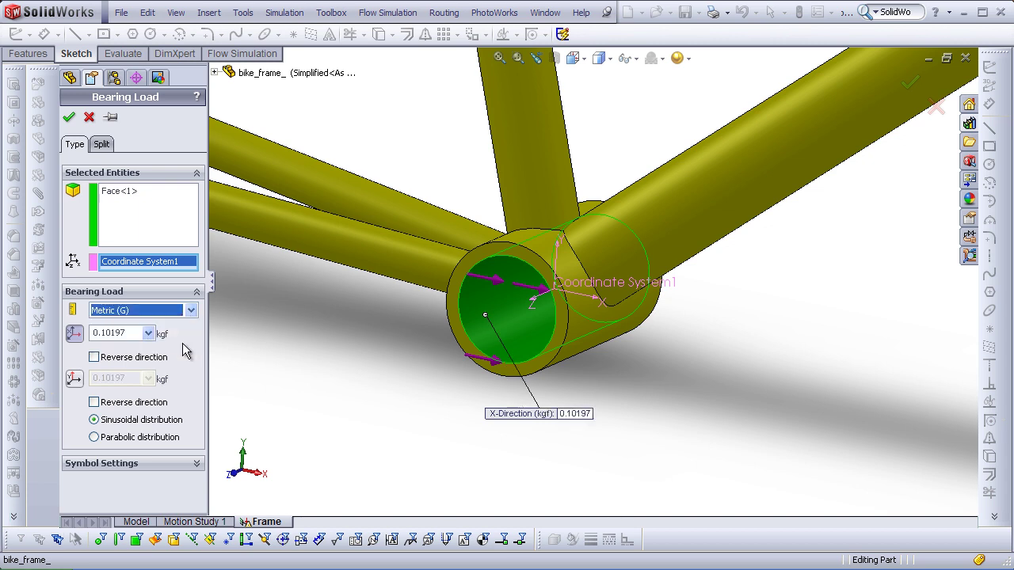
pyautogui.click(74, 379)
pyautogui.doubleClick(120, 377)
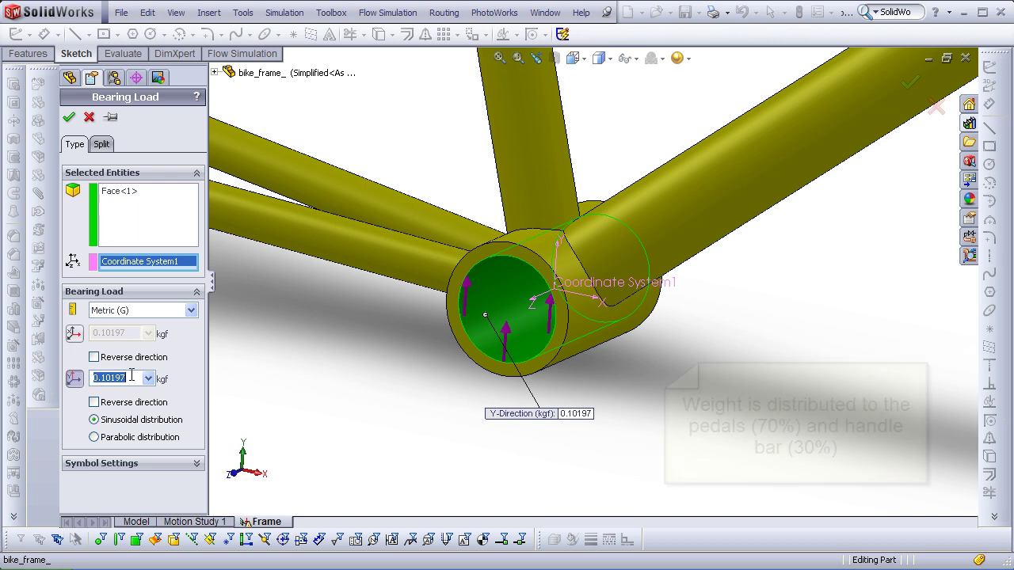
pyautogui.write('600')
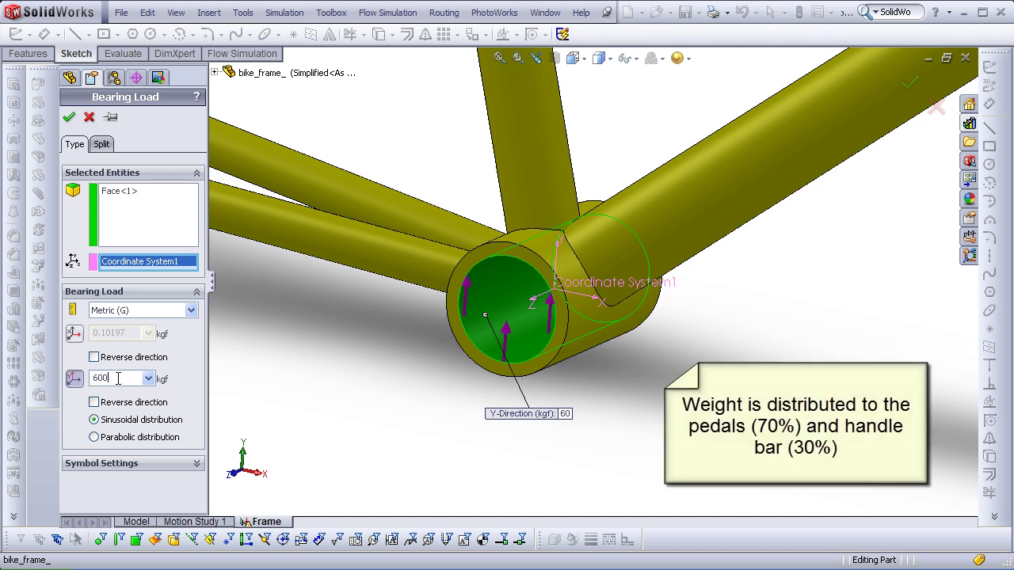
pyautogui.press('BackSpace')
pyautogui.click(103, 405)
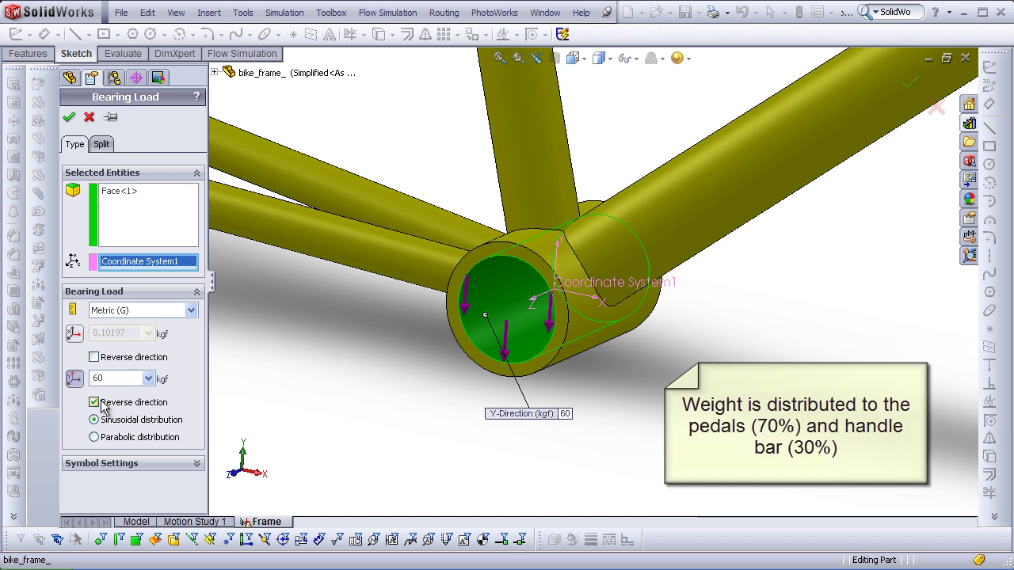
pyautogui.click(69, 118)
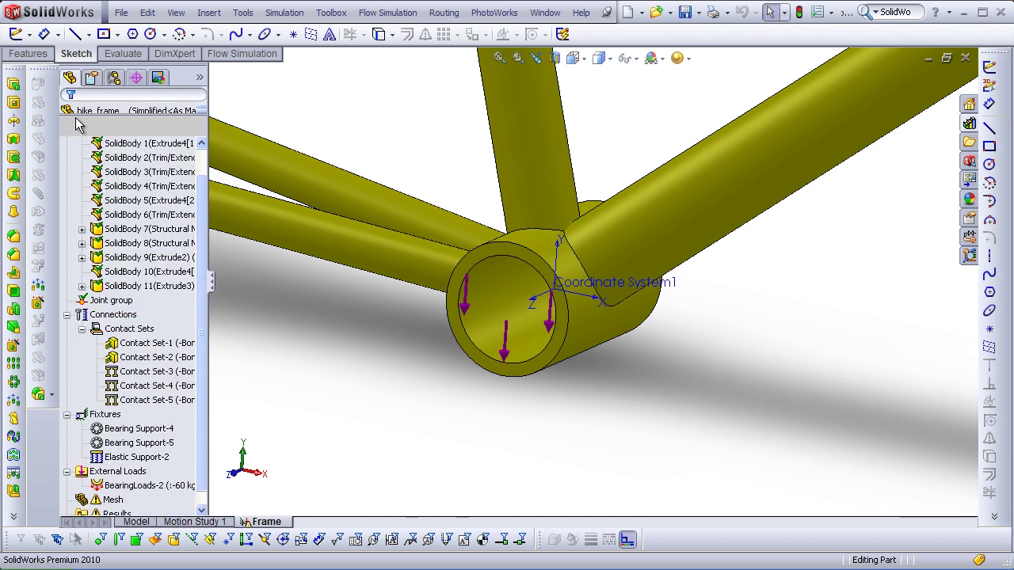
# Refit the view, orbit, and zoom in on the front end of the frame.
pyautogui.click(498, 61)
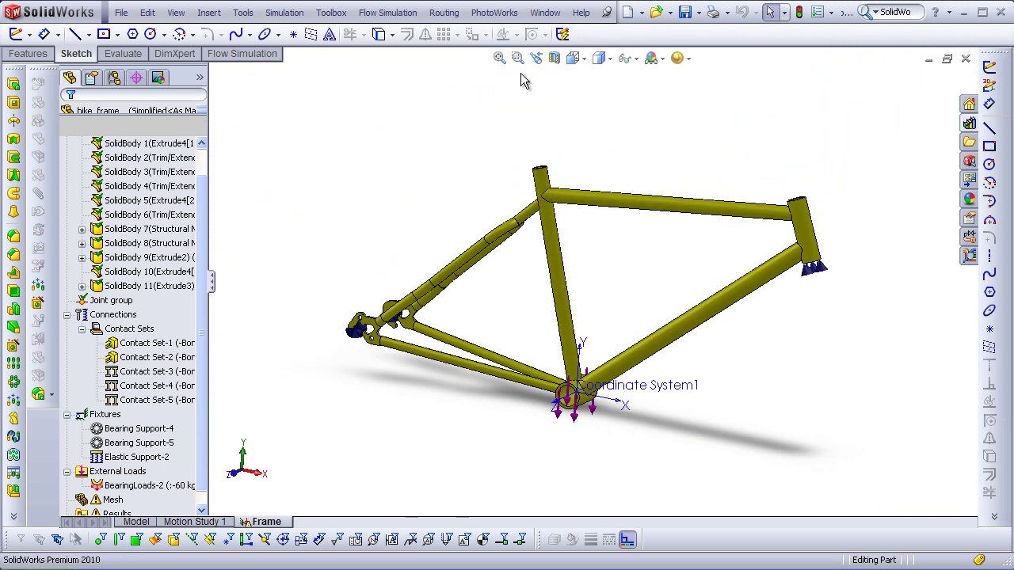
pyautogui.moveTo(774, 157); pyautogui.dragTo(760, 219, button='middle')
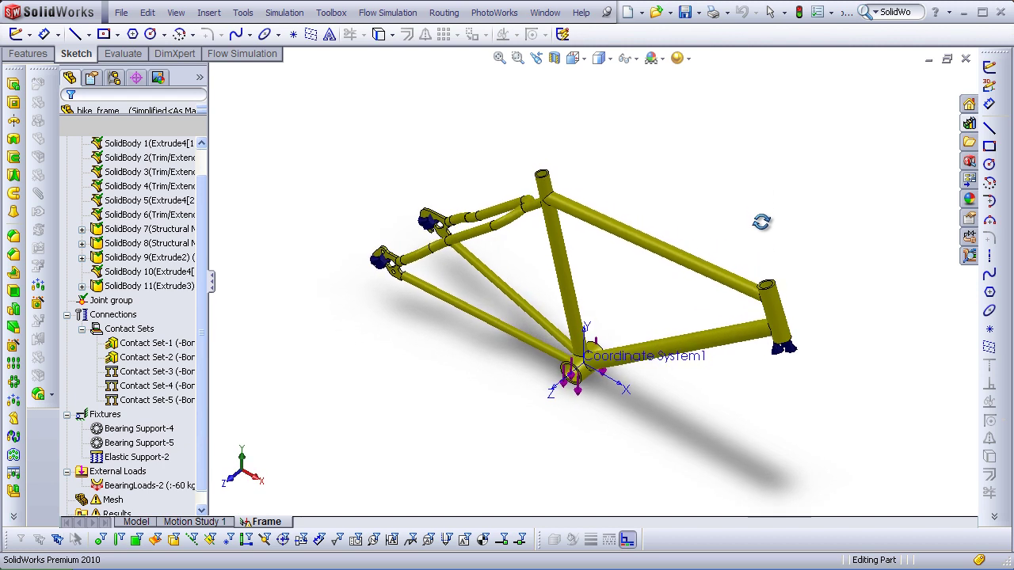
pyautogui.click(515, 62)
pyautogui.moveTo(716, 228); pyautogui.dragTo(847, 372)
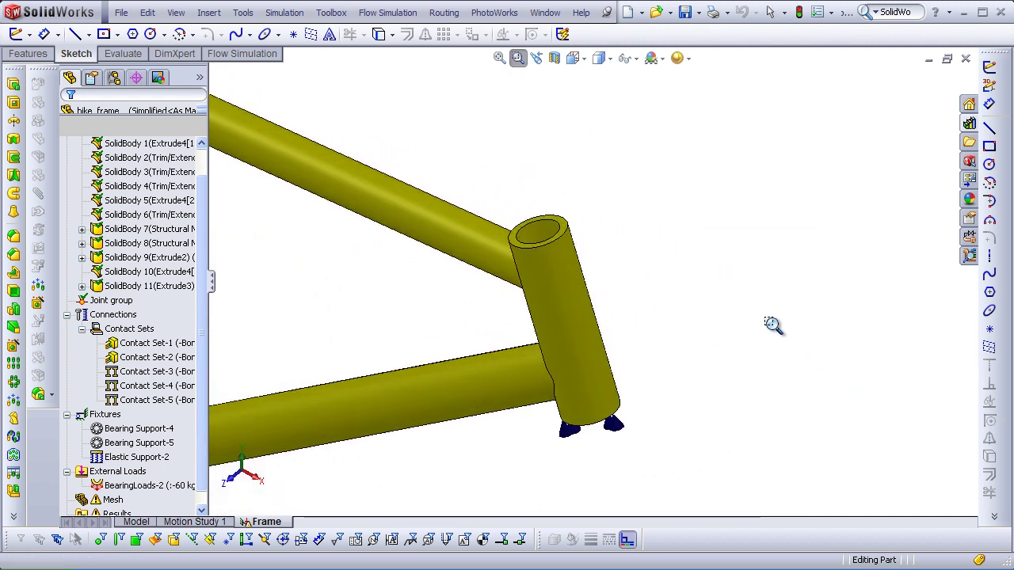
# Start a remote load on the tube's top face located at 450, 500, 200 mm.
pyautogui.rightClick(136, 472)
pyautogui.click(172, 355)
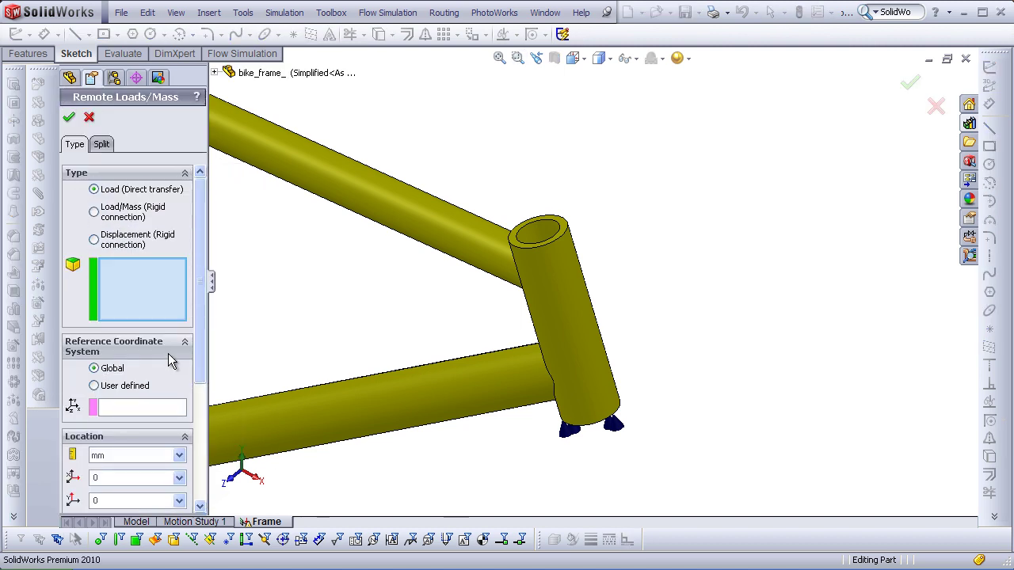
pyautogui.click(516, 234)
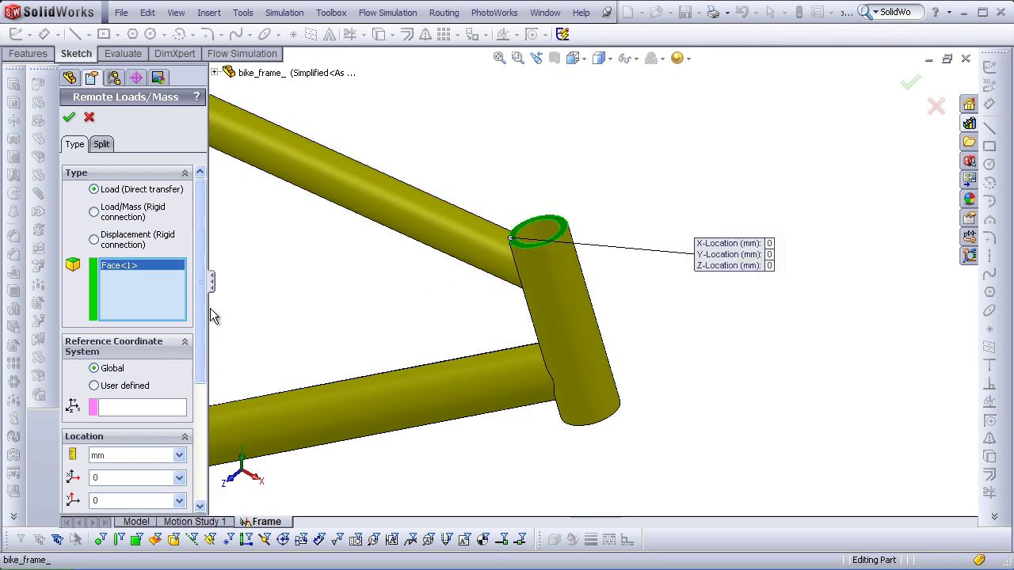
pyautogui.moveTo(200, 309); pyautogui.dragTo(198, 420)
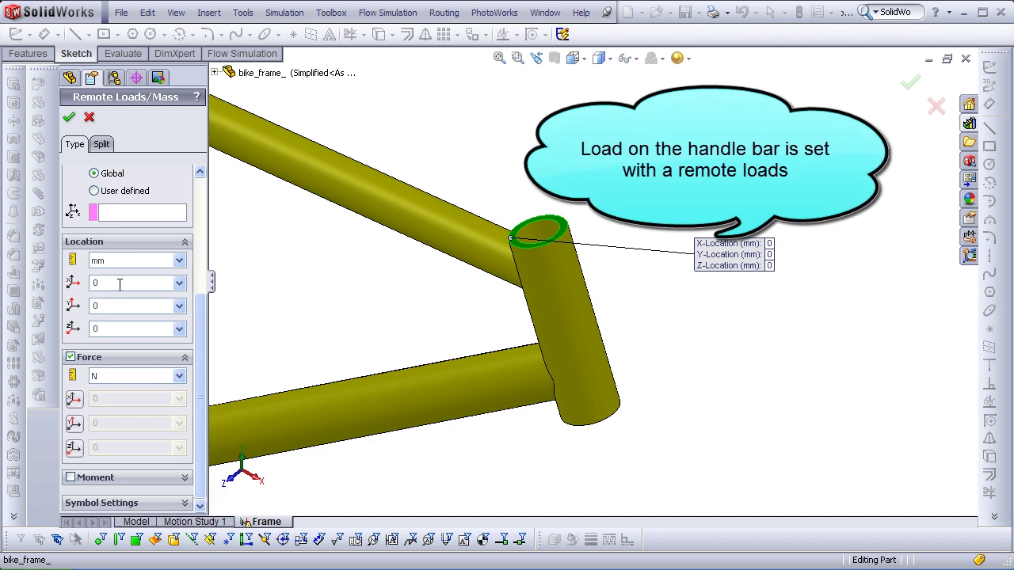
pyautogui.write('450')
pyautogui.write('500')
pyautogui.write('200')
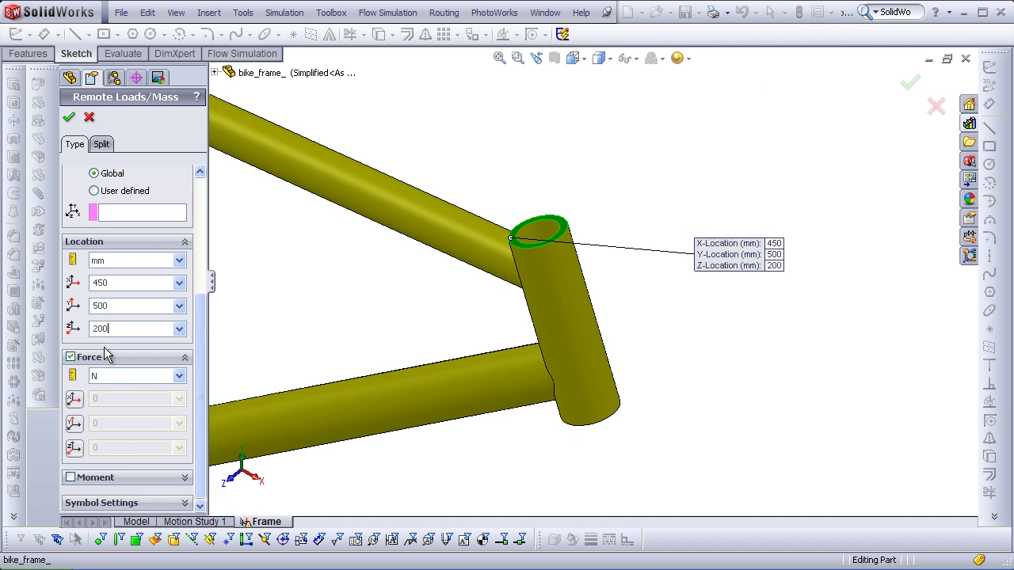
pyautogui.click(102, 355)
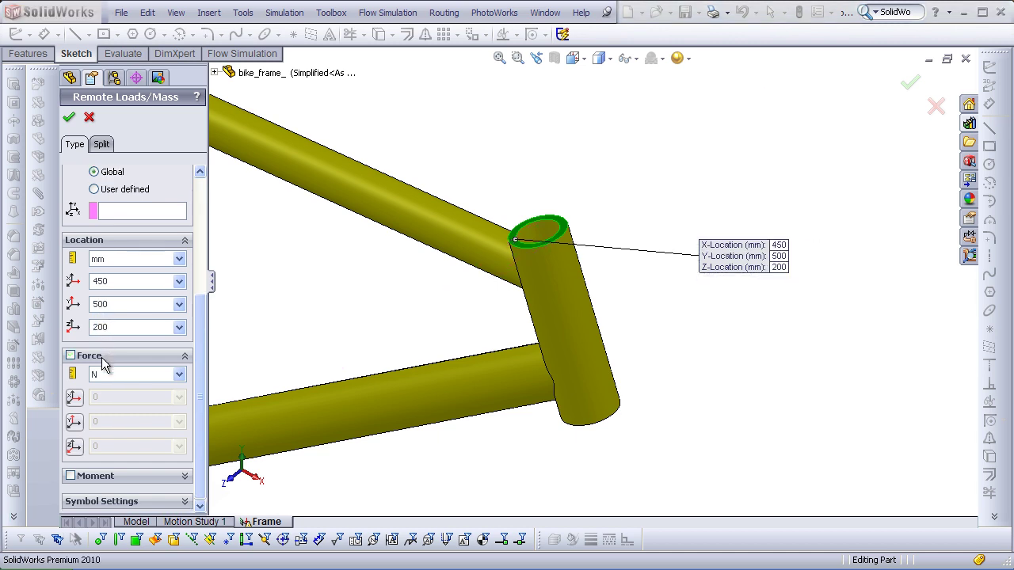
# Give the remote load a 10 kgf force pointing downward in Y and confirm it.
pyautogui.click(105, 374)
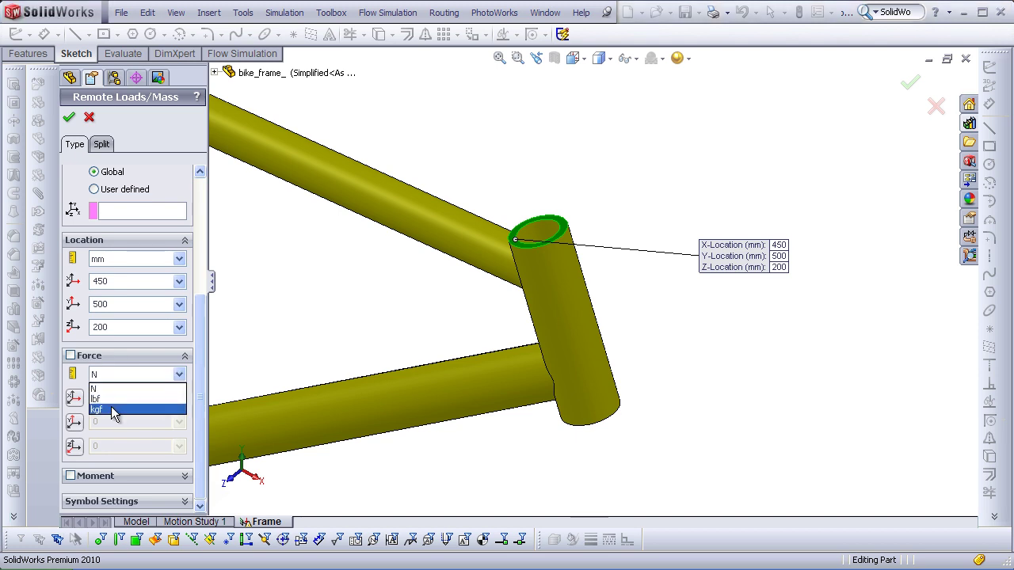
pyautogui.click(112, 412)
pyautogui.click(80, 424)
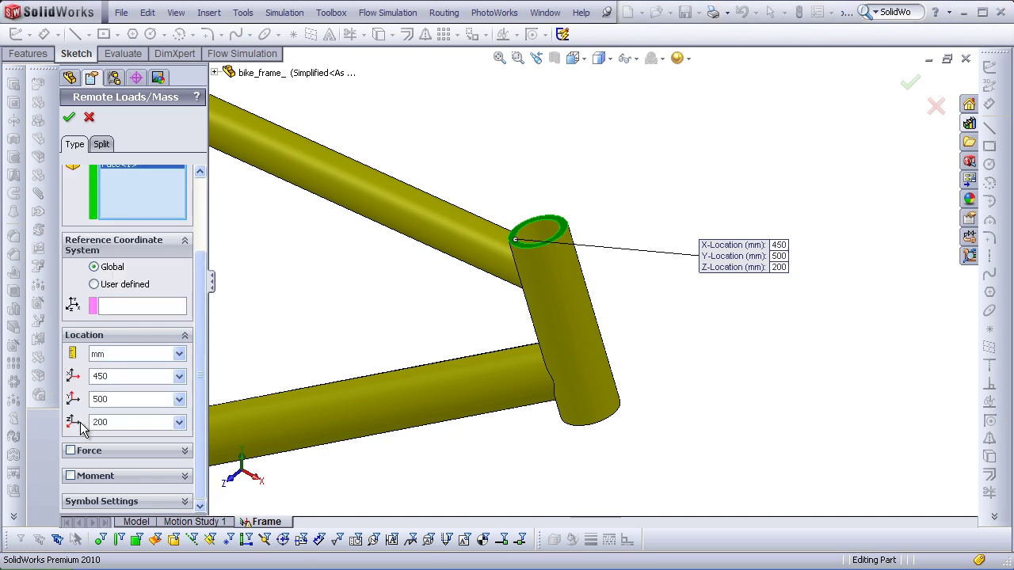
pyautogui.click(87, 450)
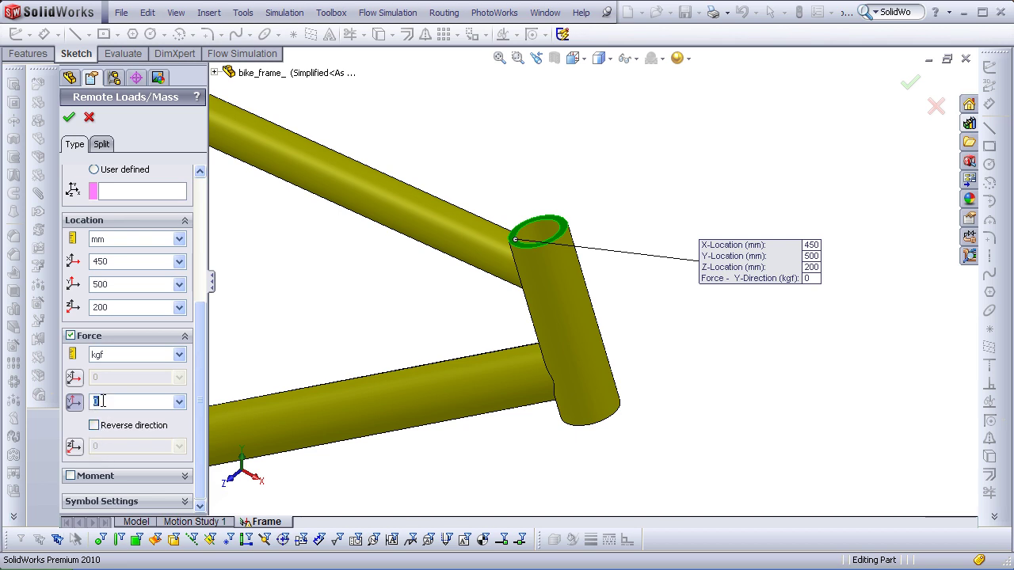
pyautogui.write('10')
pyautogui.click(94, 426)
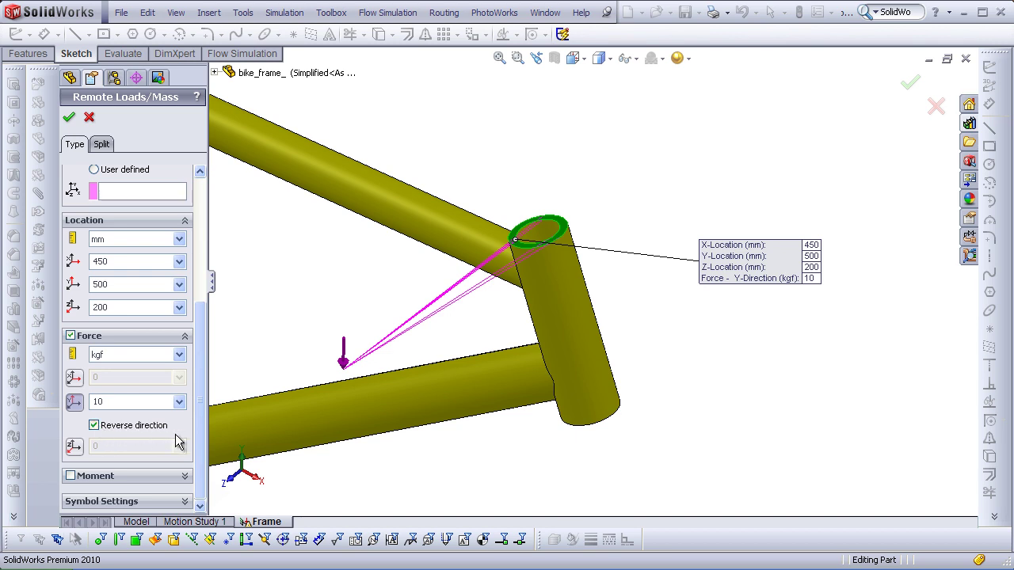
pyautogui.moveTo(199, 444); pyautogui.dragTo(200, 317)
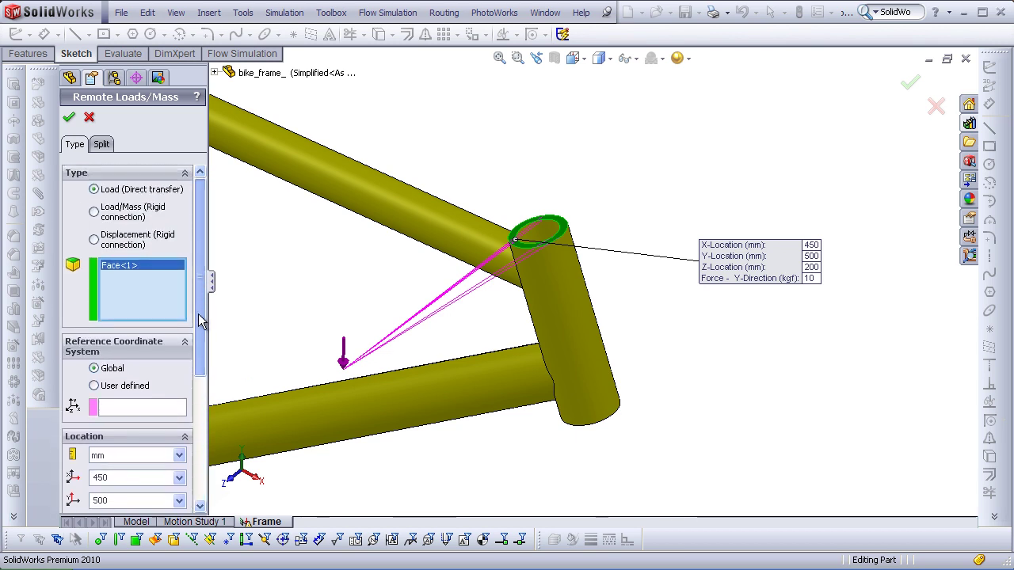
pyautogui.click(68, 119)
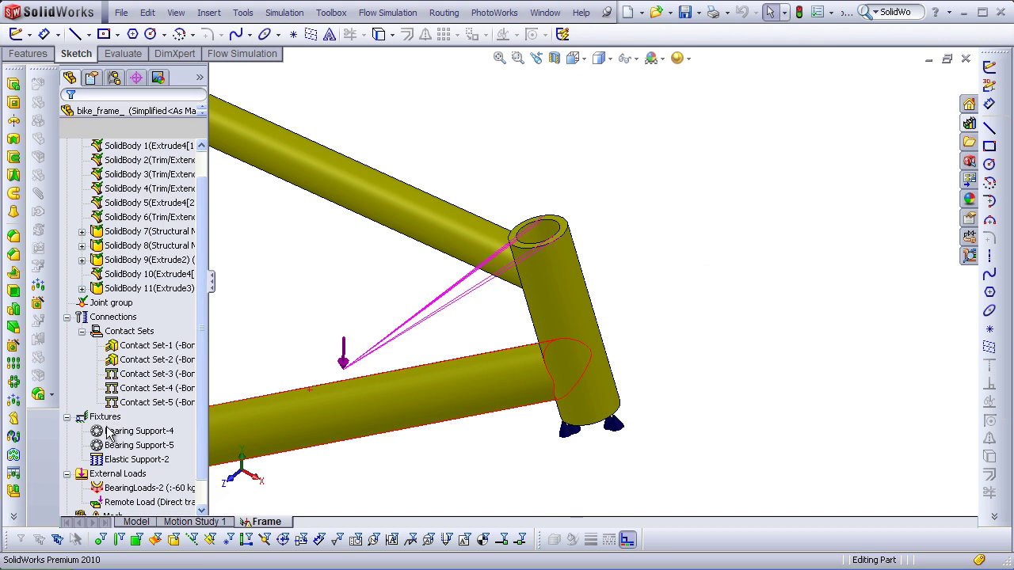
# Start a second remote load on the tube's top face located at 450, 500, -200 mm.
pyautogui.rightClick(104, 473)
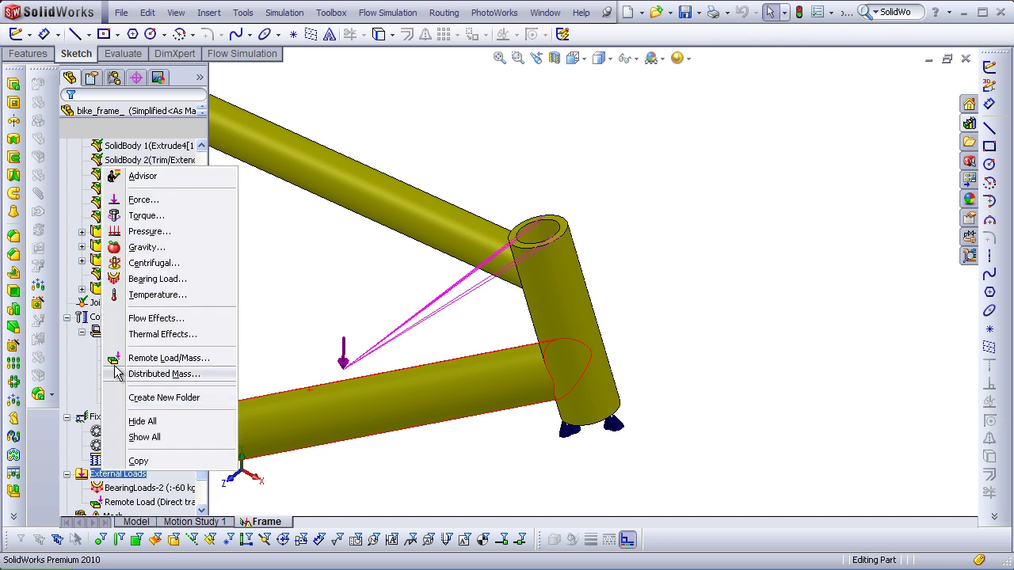
pyautogui.click(118, 360)
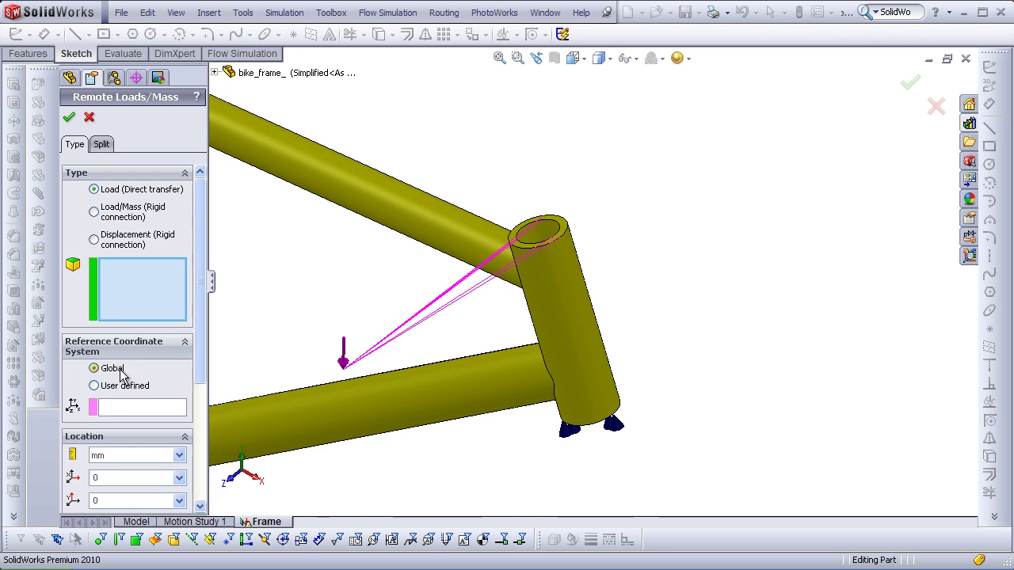
pyautogui.click(514, 248)
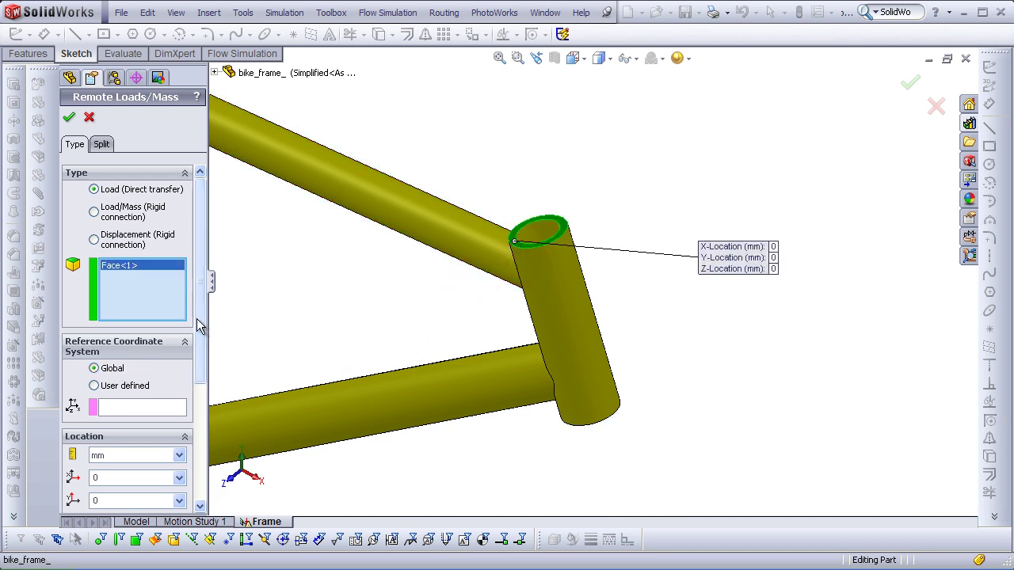
pyautogui.moveTo(196, 319); pyautogui.dragTo(198, 437)
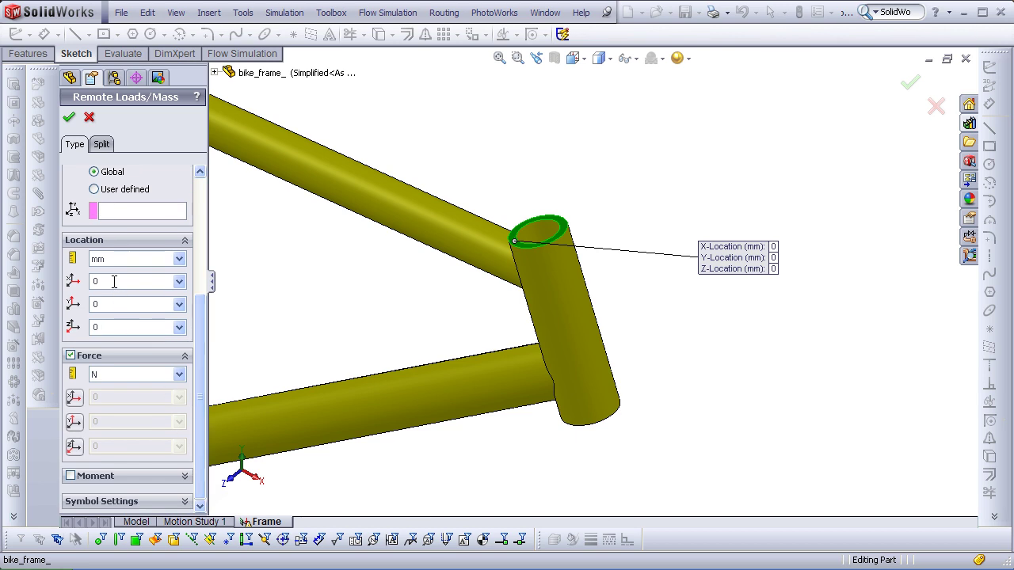
pyautogui.write('450')
pyautogui.write('500')
pyautogui.write('-200')
# Set its Y force to 10 kgf pointing downward and confirm the load.
pyautogui.click(110, 371)
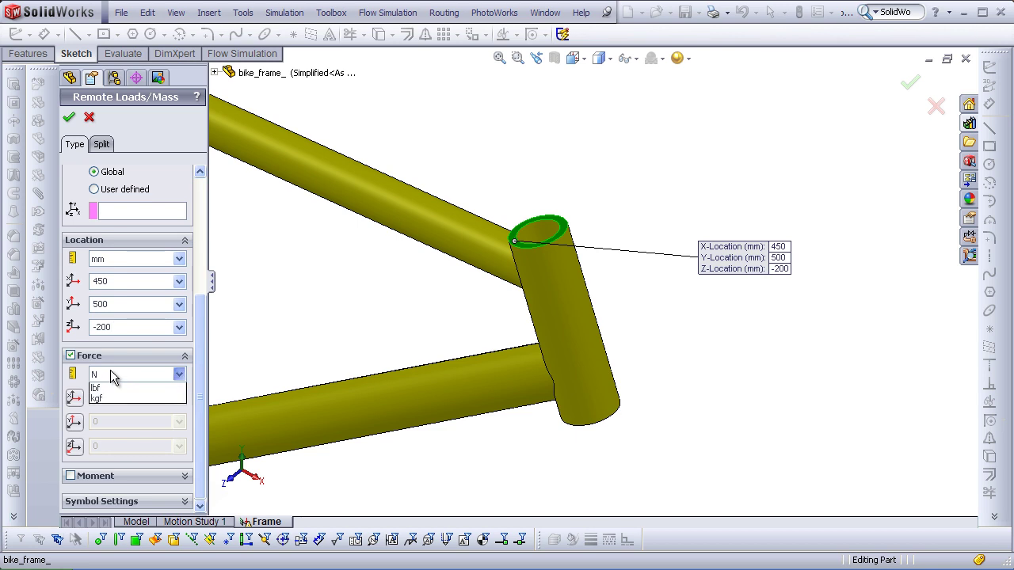
pyautogui.click(111, 409)
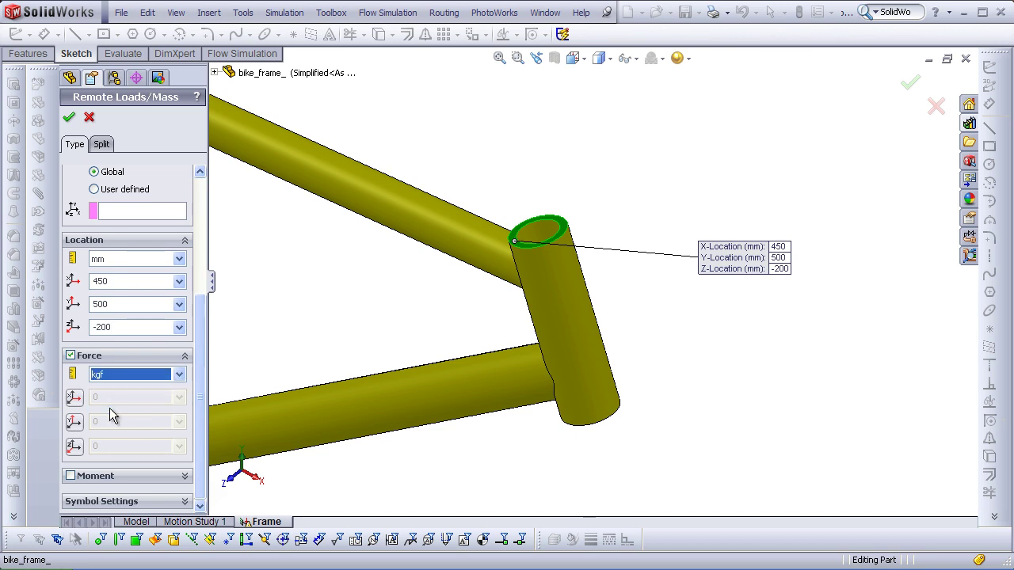
pyautogui.click(75, 424)
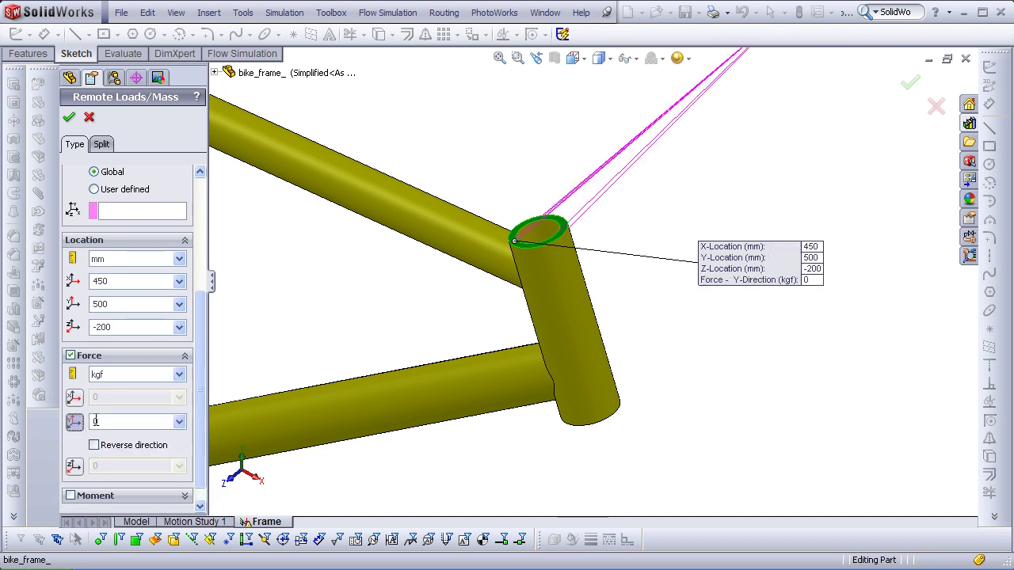
pyautogui.doubleClick(102, 421)
pyautogui.write('1')
pyautogui.click(94, 445)
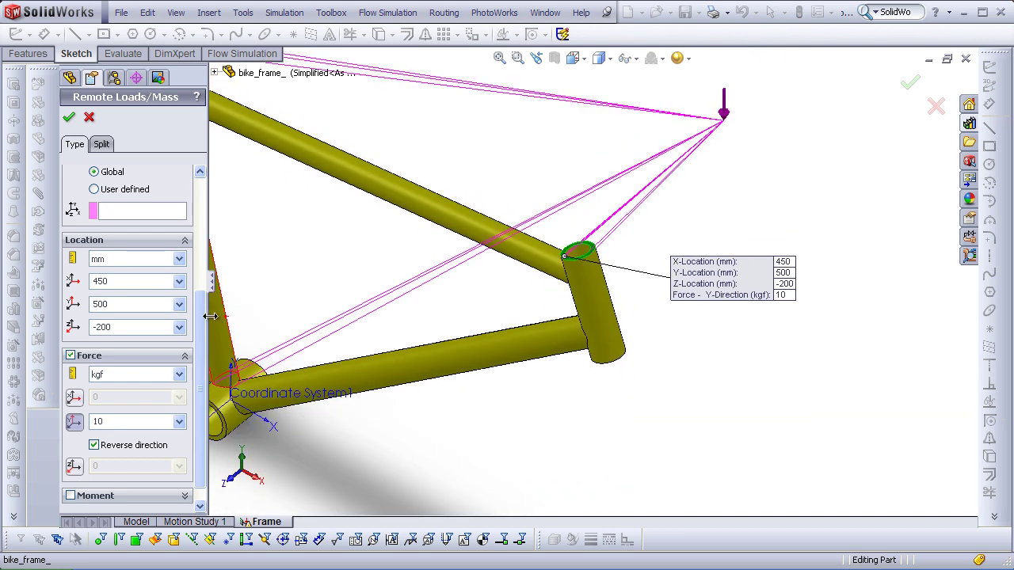
pyautogui.moveTo(195, 314); pyautogui.dragTo(198, 211)
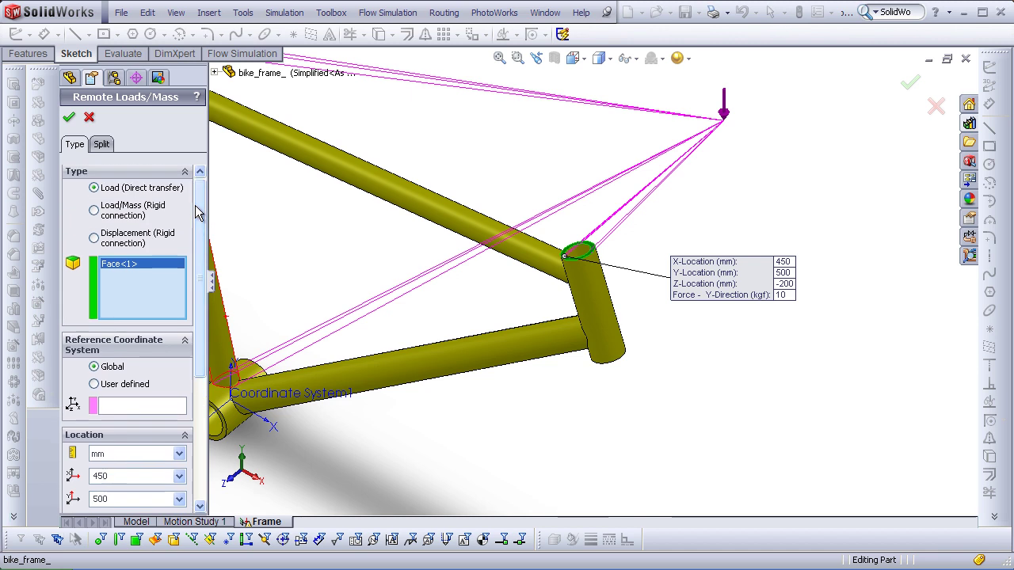
pyautogui.click(70, 118)
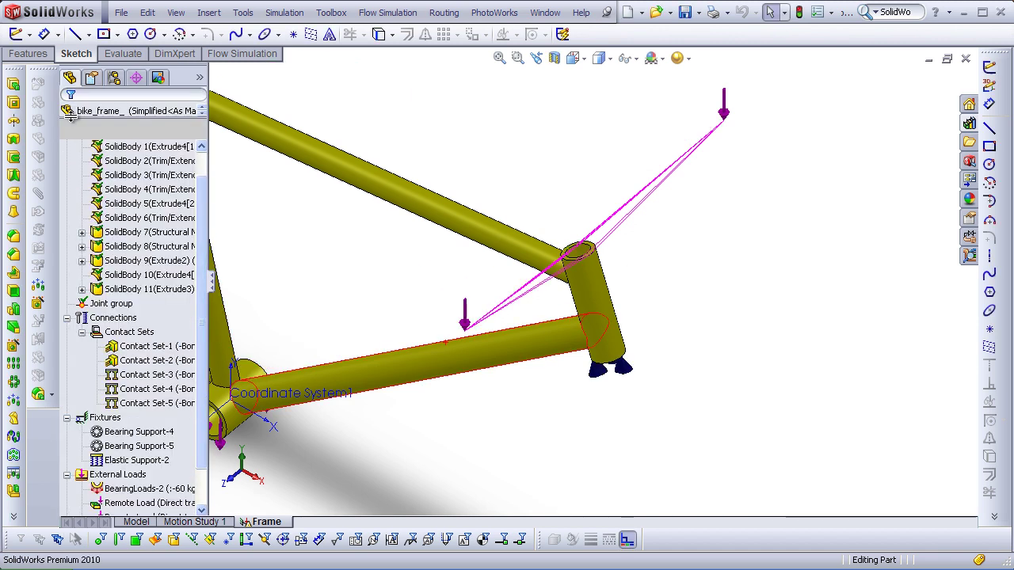
# Fit the frame in view and remesh at default density, accepting the results-deletion warning.
pyautogui.click(499, 59)
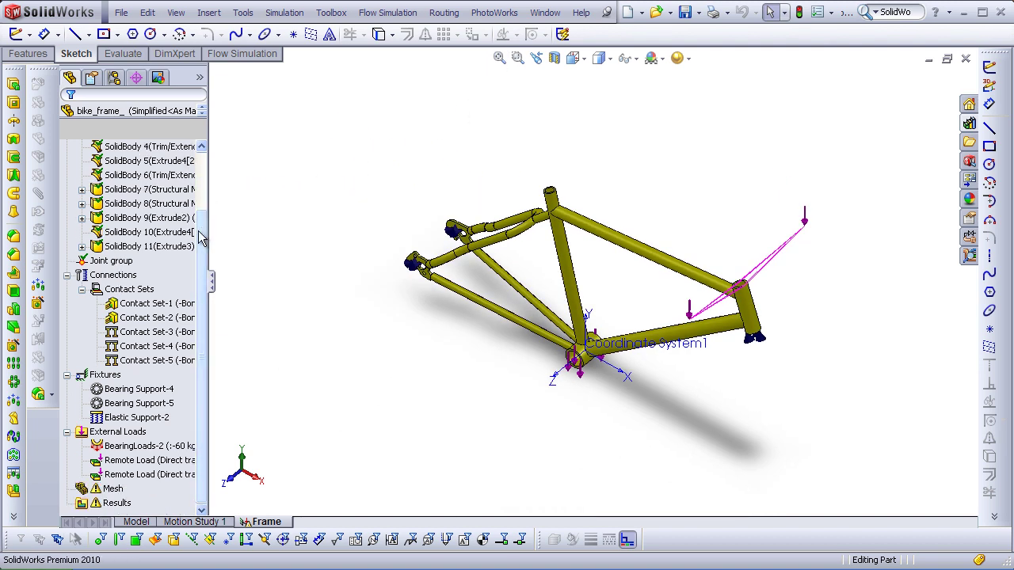
pyautogui.rightClick(94, 491)
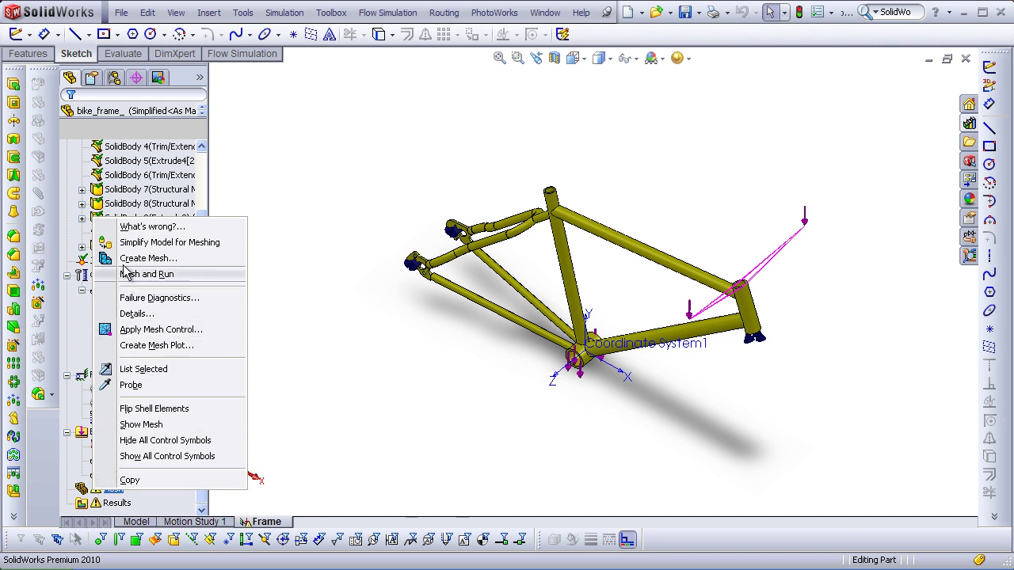
pyautogui.click(126, 259)
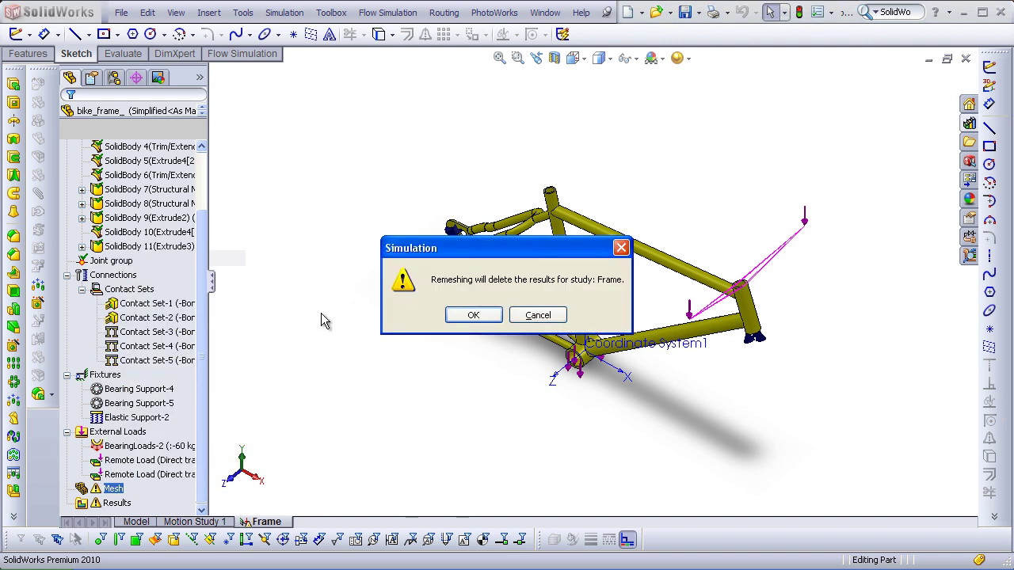
pyautogui.press('Return')
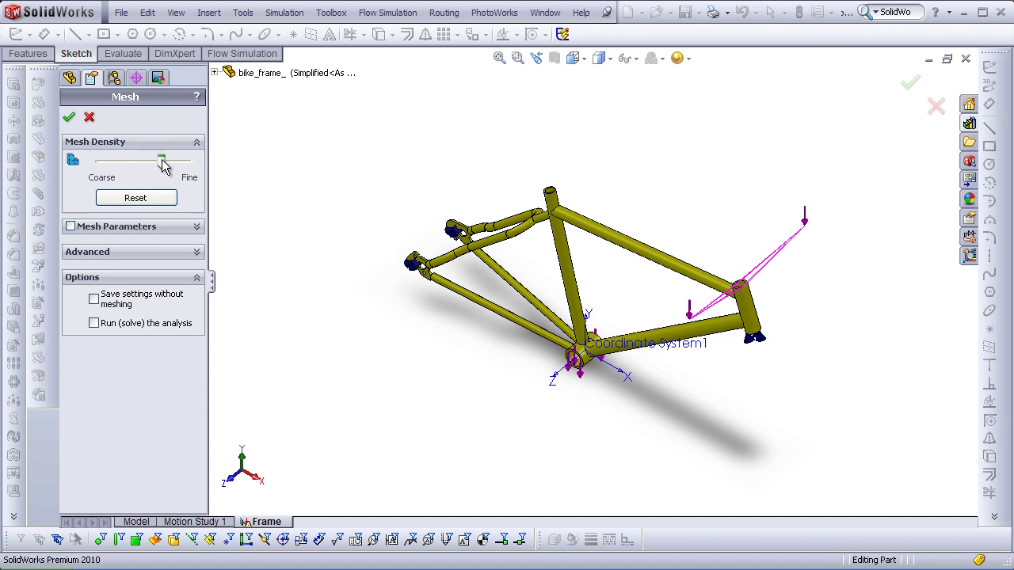
pyautogui.click(69, 117)
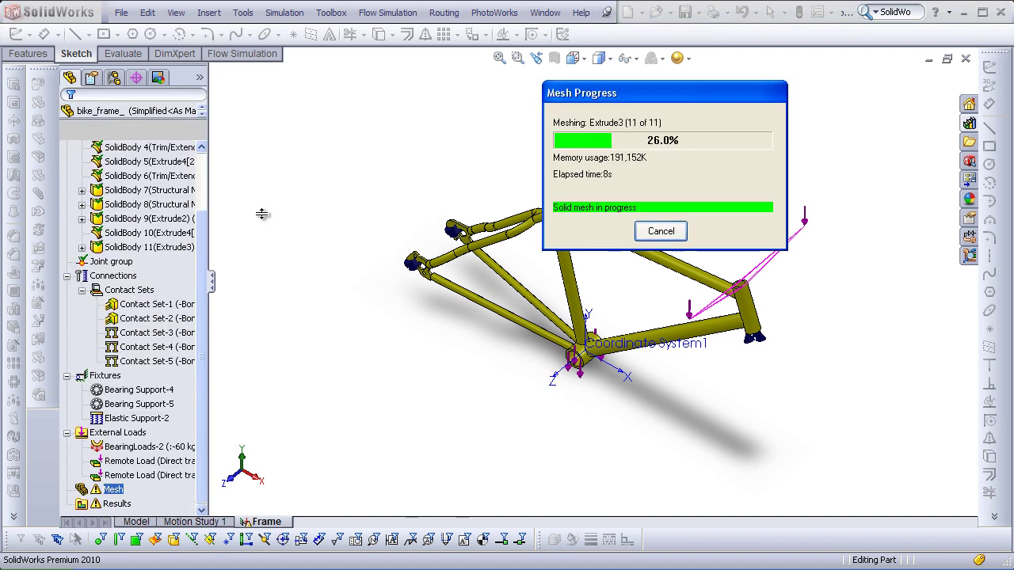
pyautogui.scroll(2, 199, 228)
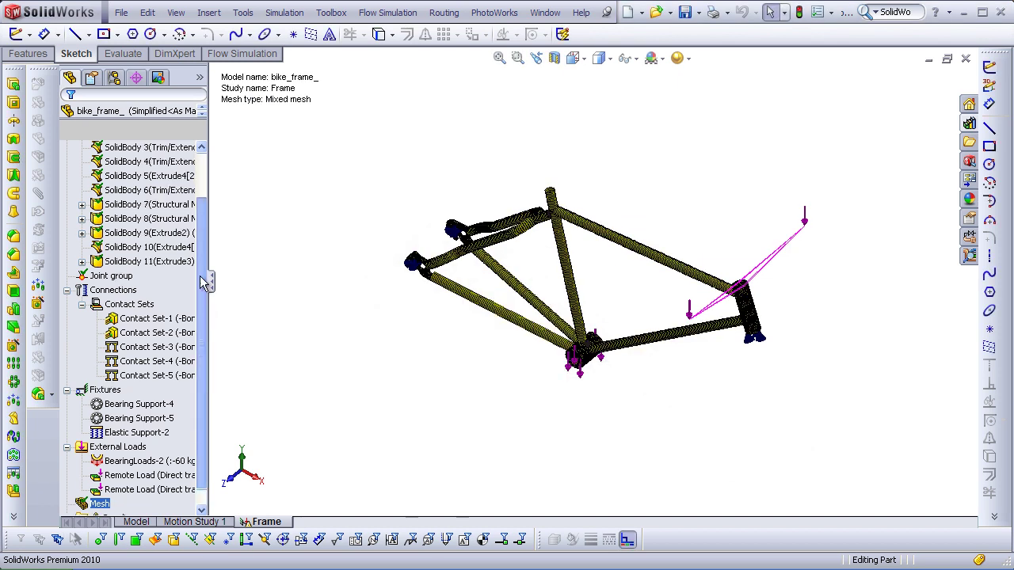
# Run the Frame study, then redefine Stress1 as beam axial stress in N/mm^2 (MPa).
pyautogui.rightClick(111, 149)
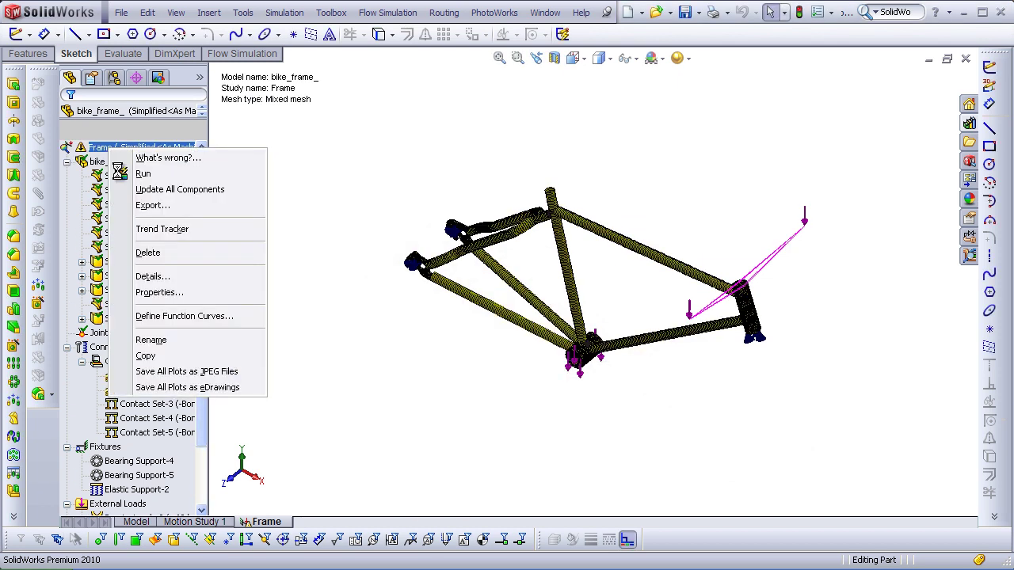
pyautogui.click(142, 173)
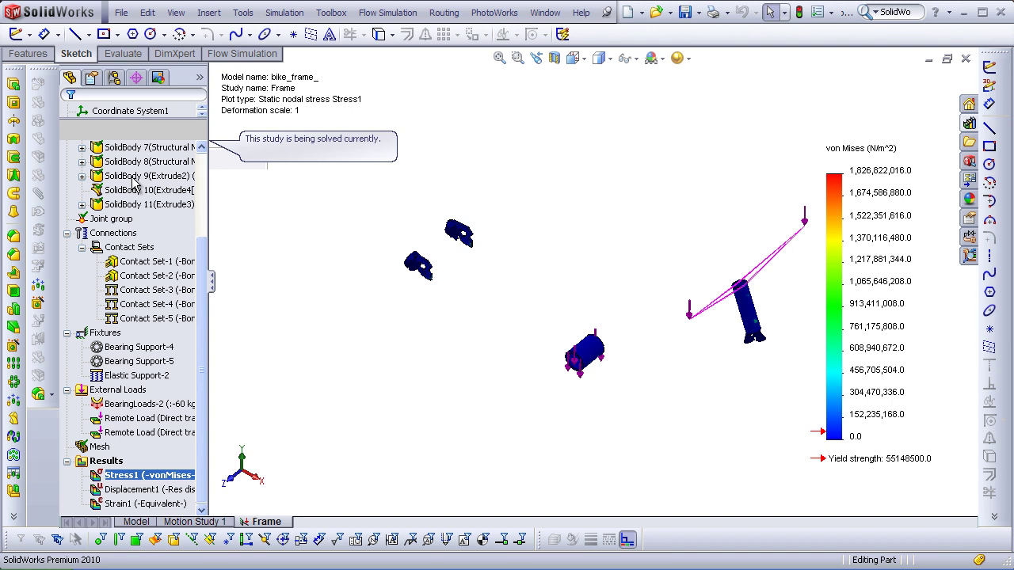
pyautogui.rightClick(180, 483)
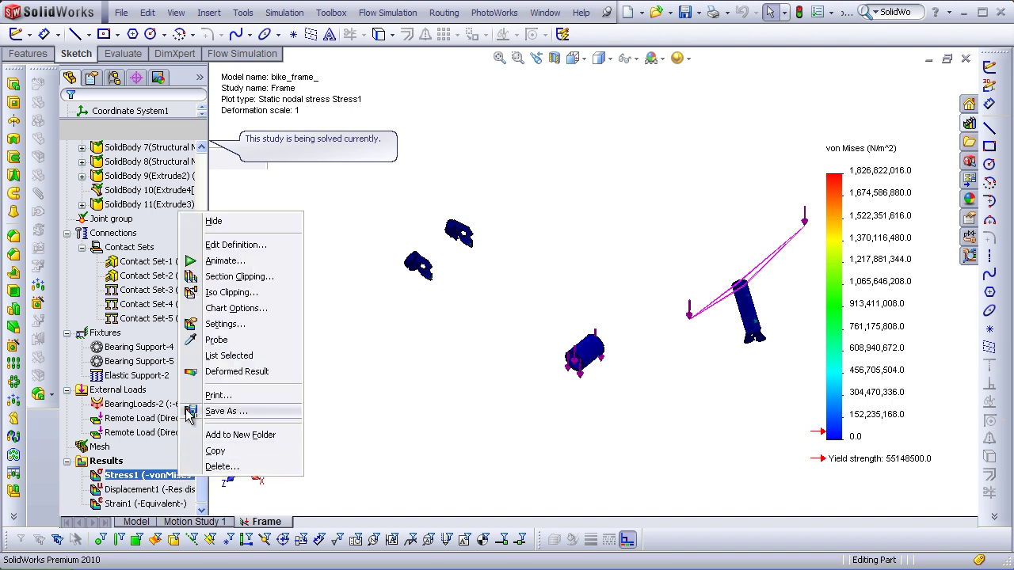
pyautogui.click(191, 246)
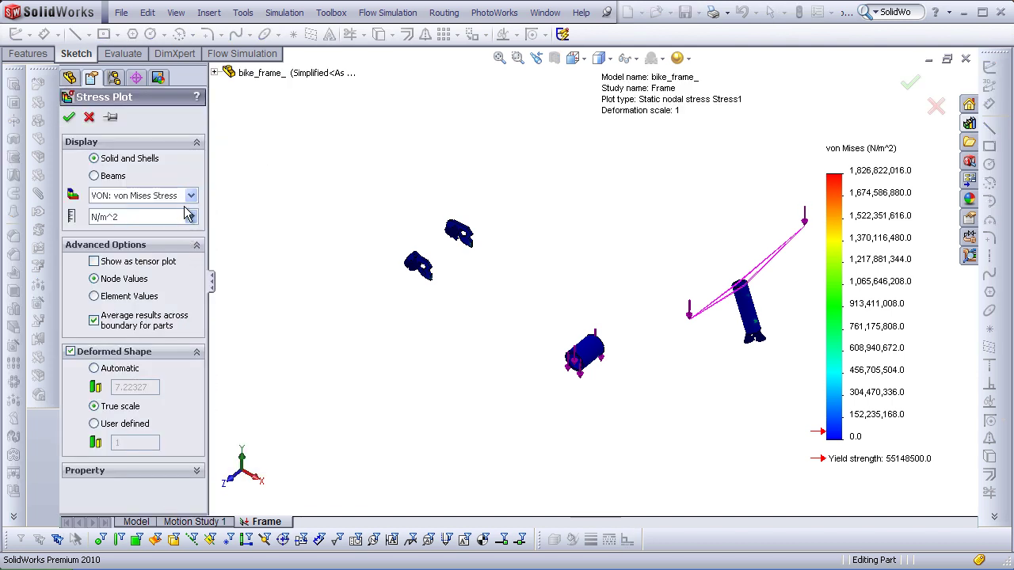
pyautogui.click(127, 177)
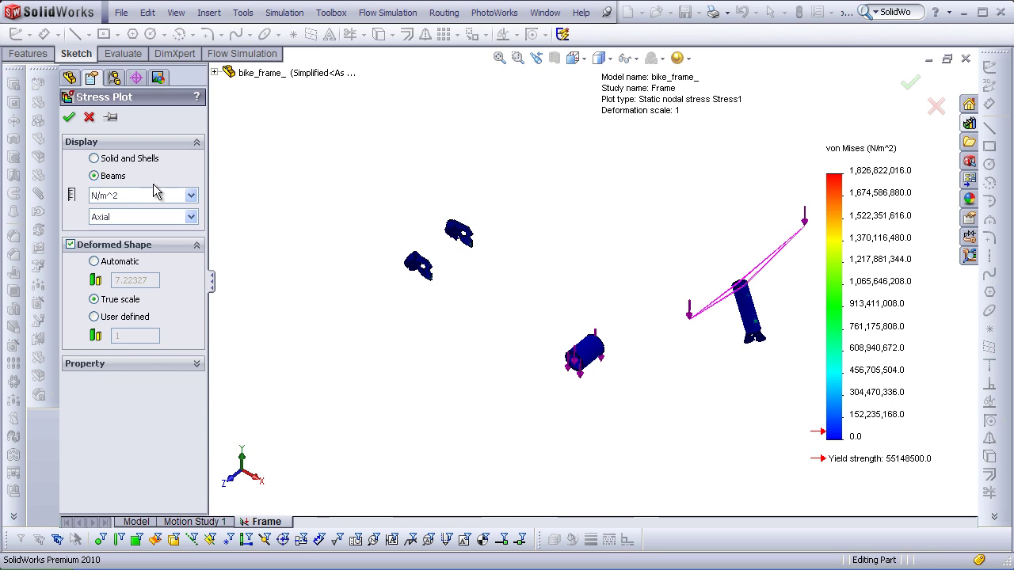
pyautogui.click(191, 195)
pyautogui.click(161, 241)
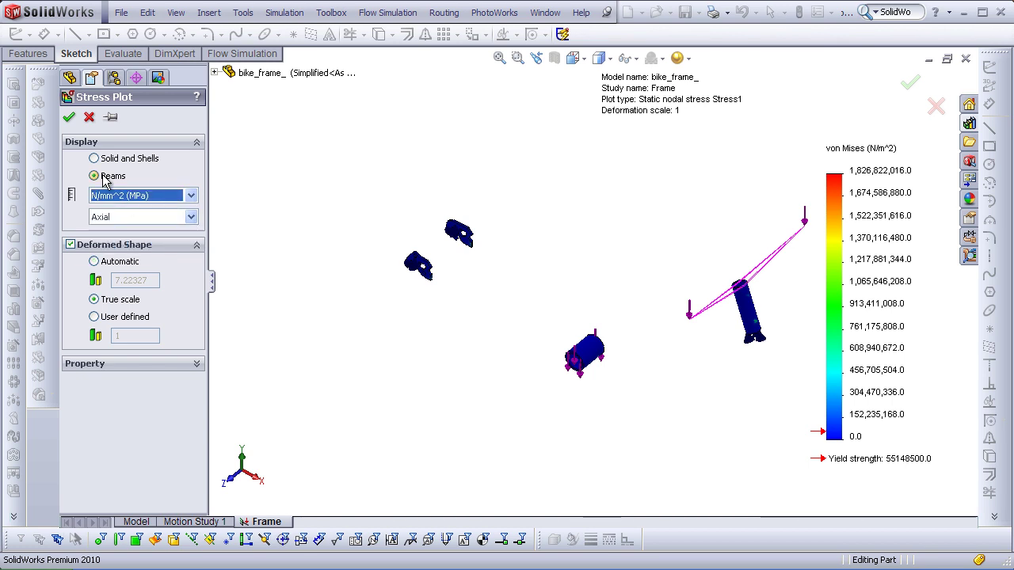
pyautogui.click(69, 119)
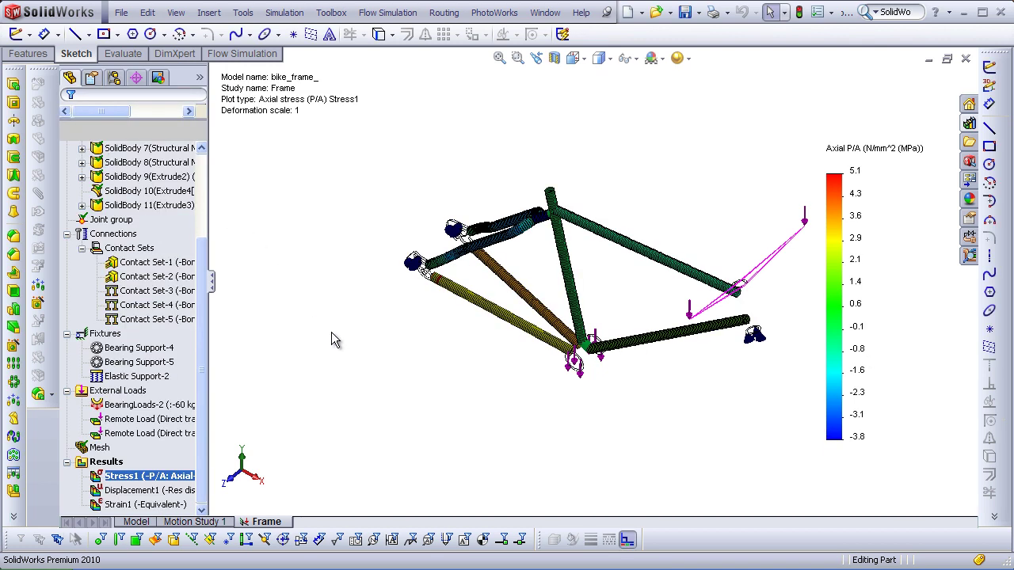
pyautogui.moveTo(331, 339); pyautogui.dragTo(355, 342, button='middle')
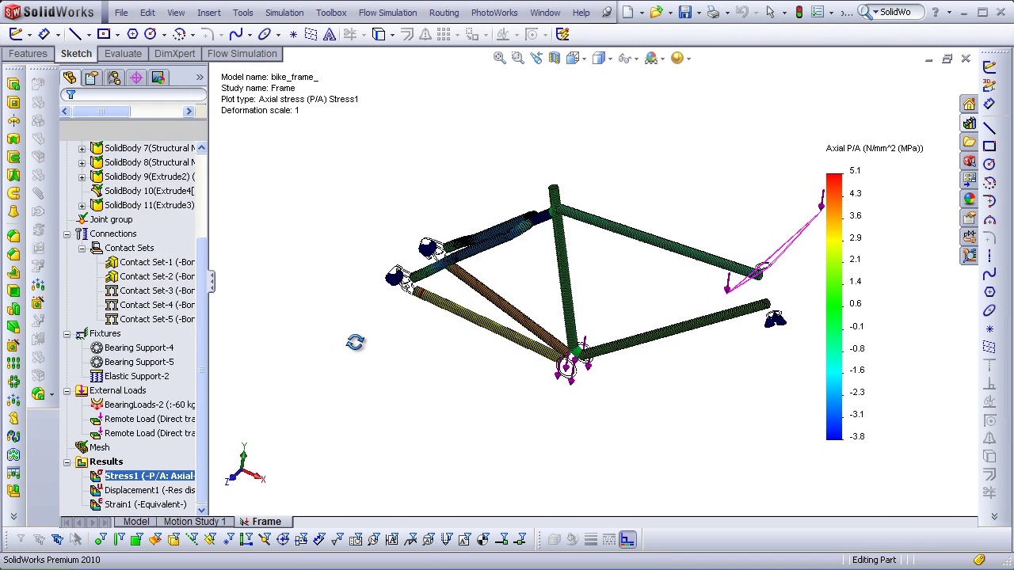
# Change Stress1 to beam bending stress in local direction 1.
pyautogui.rightClick(182, 477)
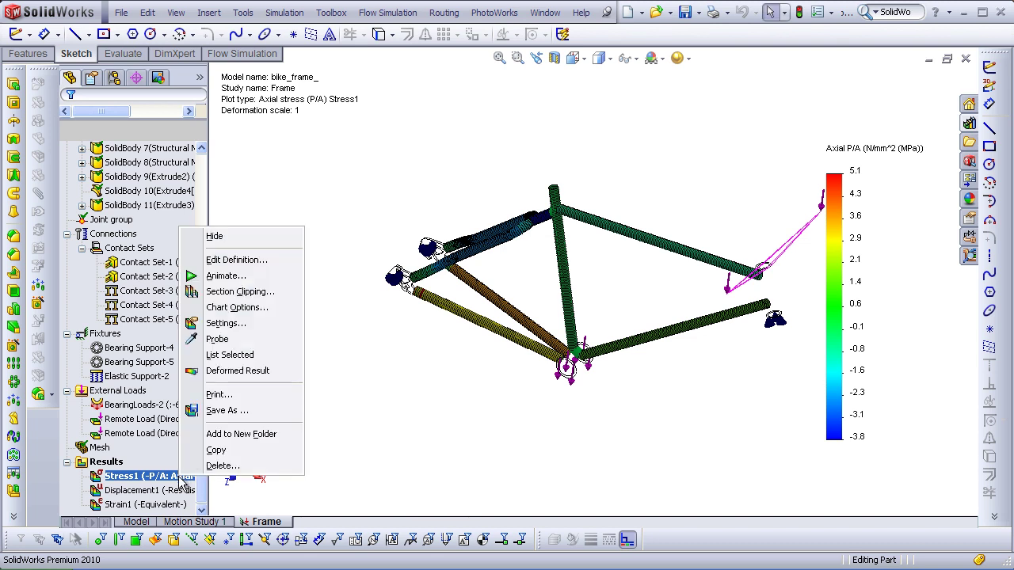
pyautogui.click(190, 262)
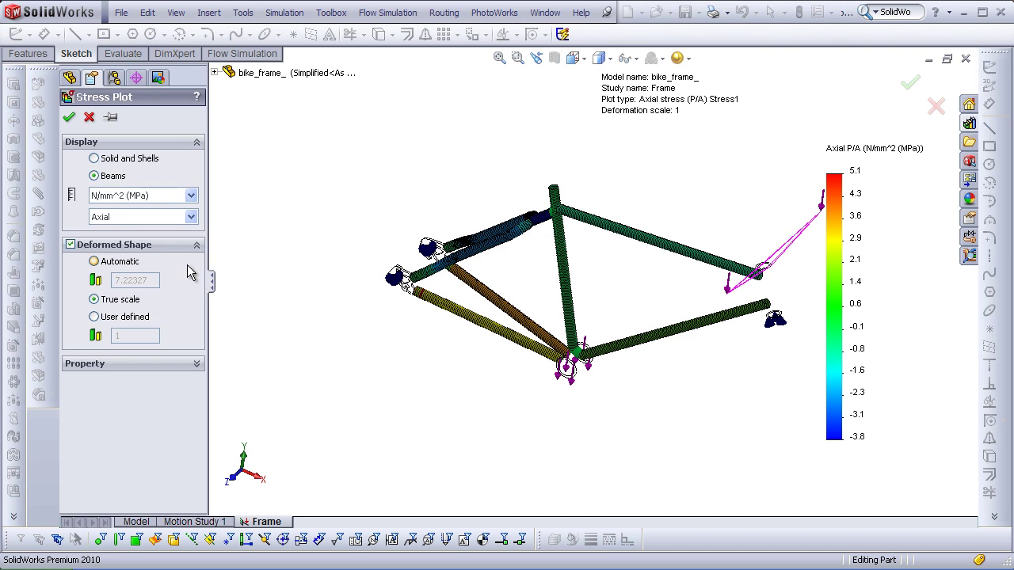
pyautogui.click(190, 217)
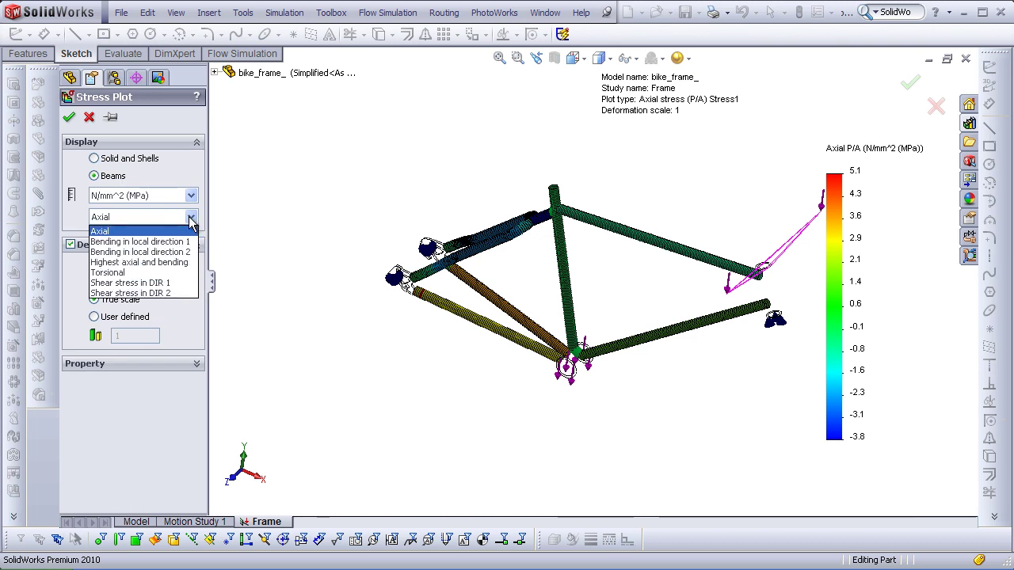
pyautogui.click(186, 242)
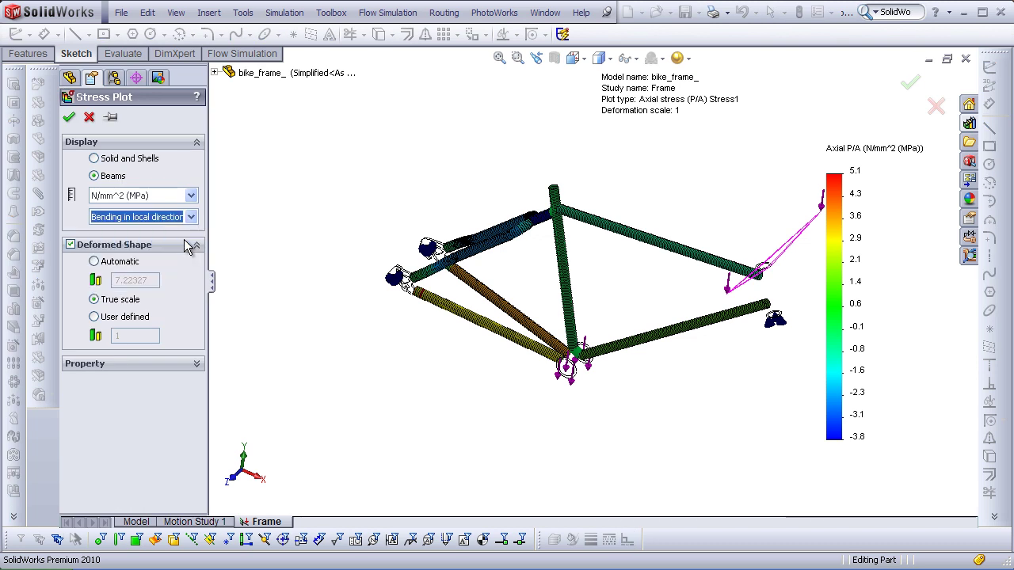
pyautogui.click(69, 116)
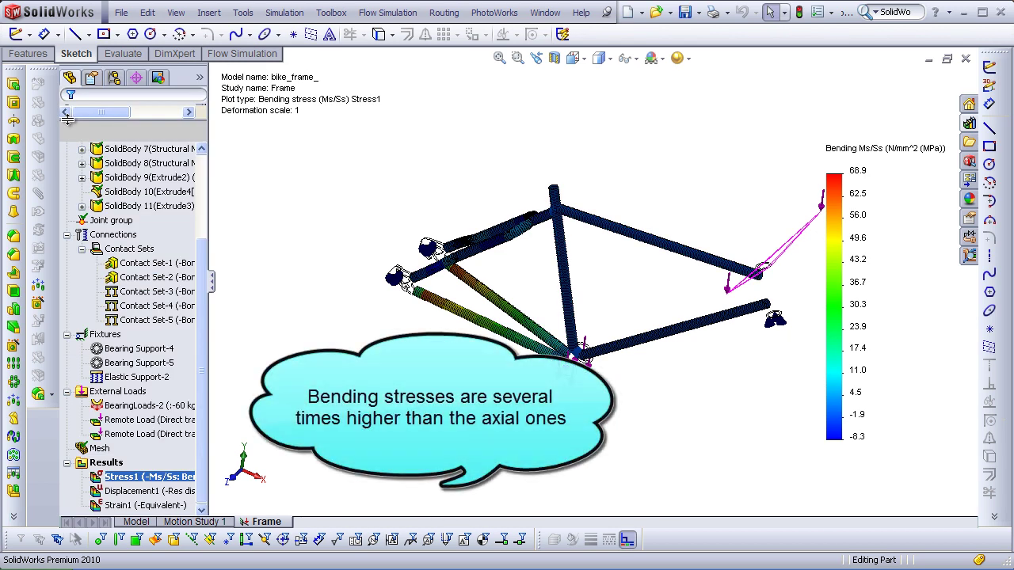
# Change Stress1 to beam bending stress in local direction 2.
pyautogui.rightClick(114, 483)
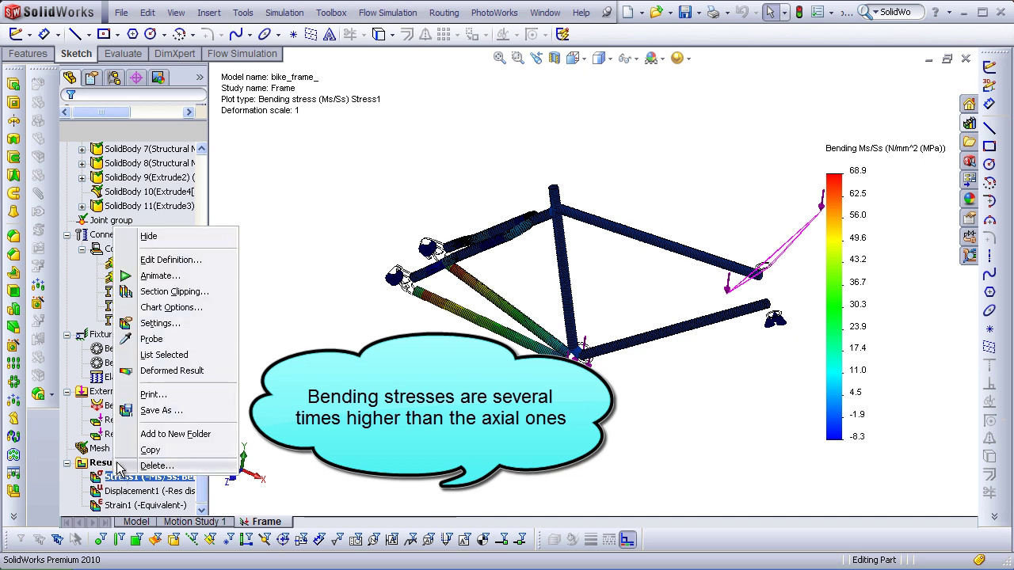
pyautogui.click(123, 262)
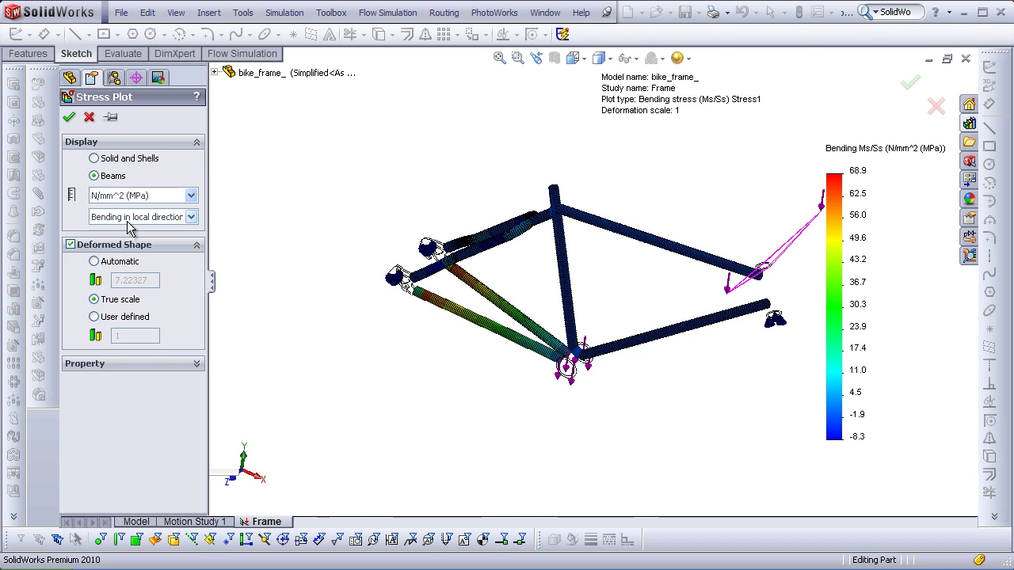
pyautogui.click(131, 218)
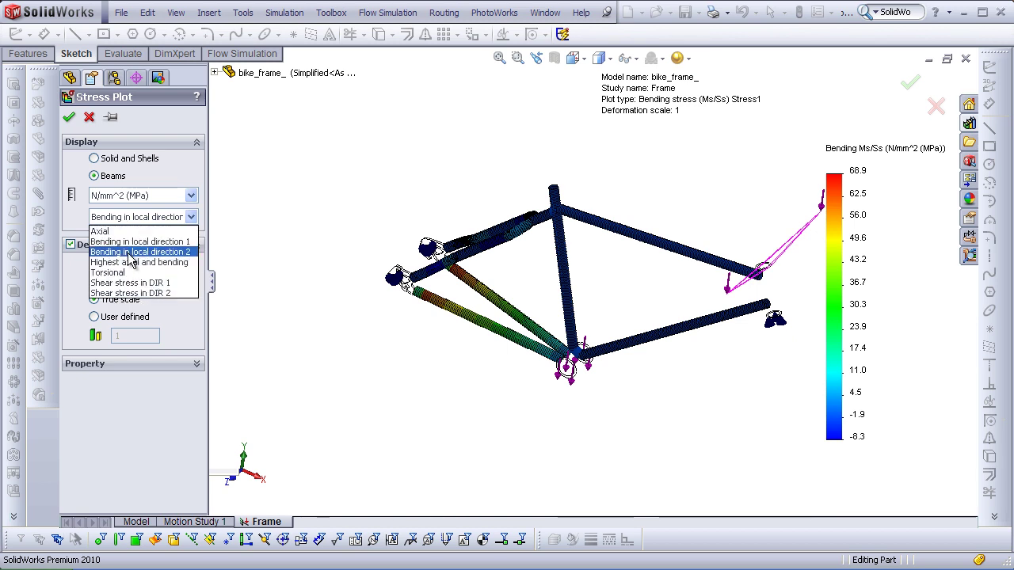
pyautogui.click(129, 253)
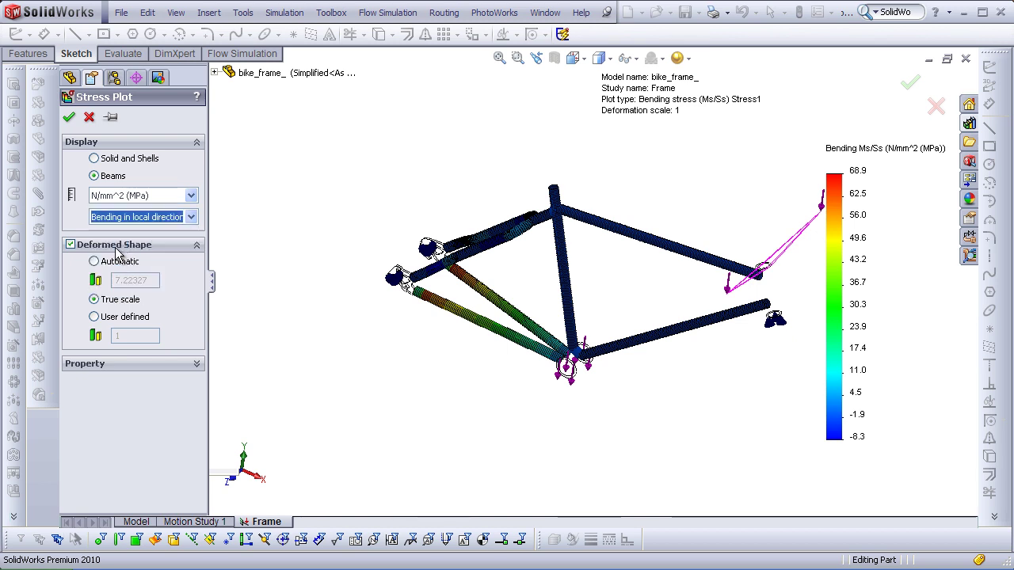
pyautogui.click(69, 119)
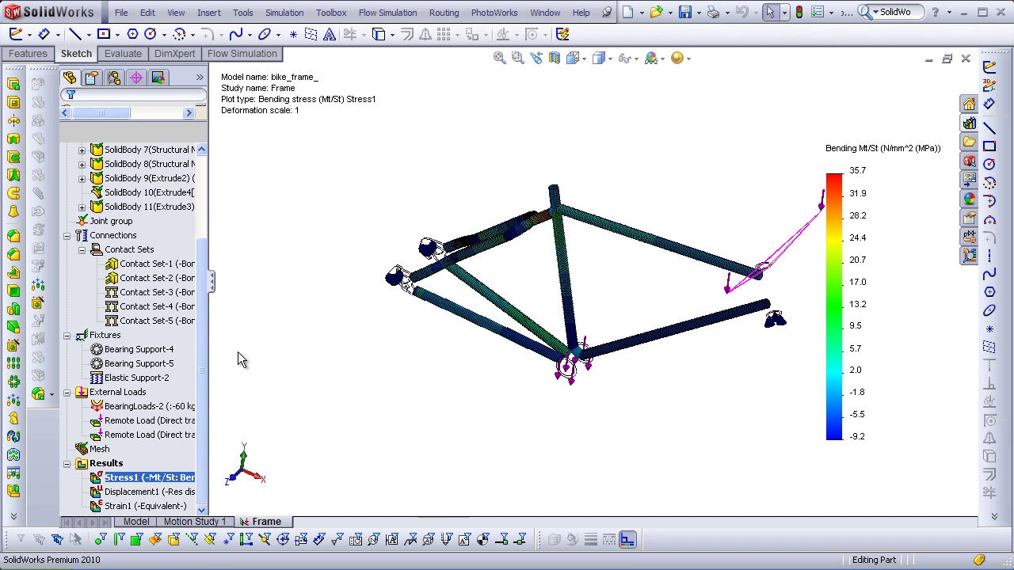
# Show Displacement1 and switch its component from URES to UY: Y Displacement.
pyautogui.rightClick(178, 494)
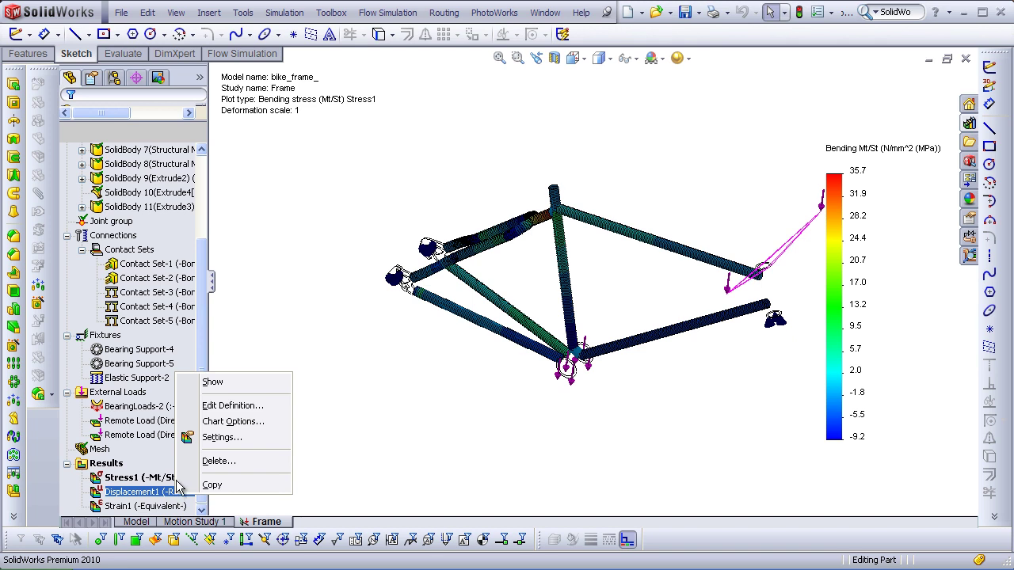
pyautogui.click(194, 383)
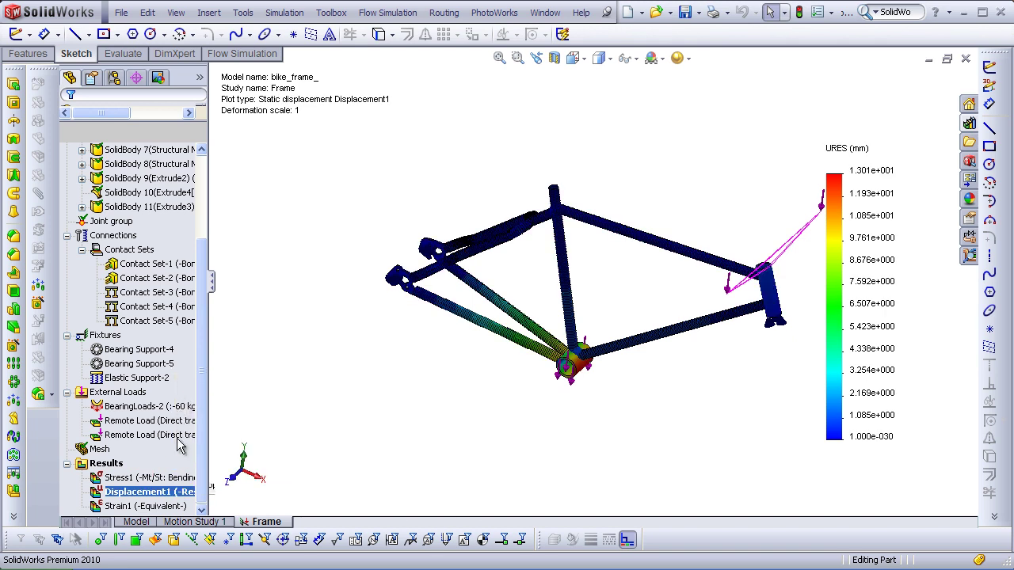
pyautogui.rightClick(169, 496)
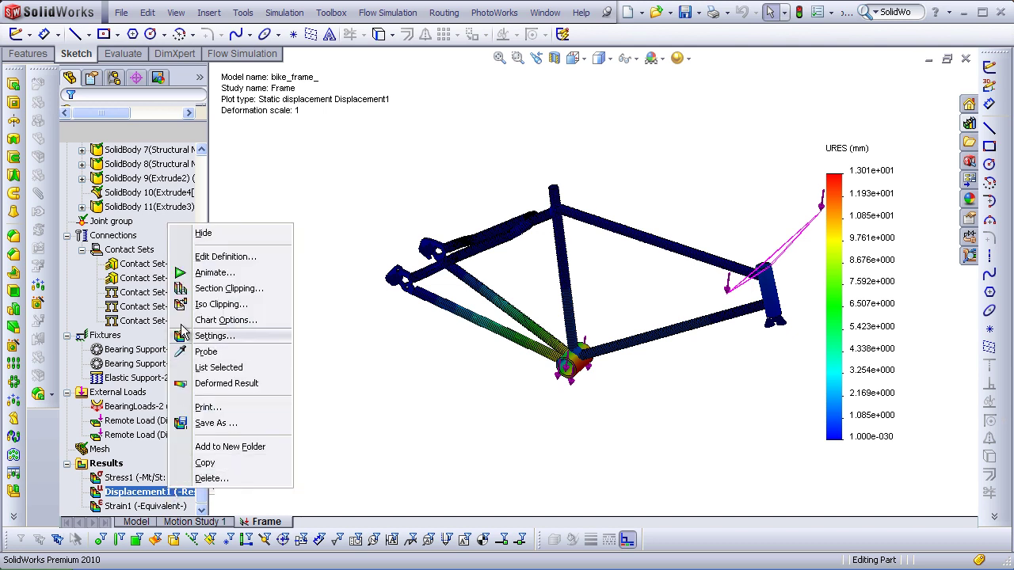
pyautogui.click(186, 257)
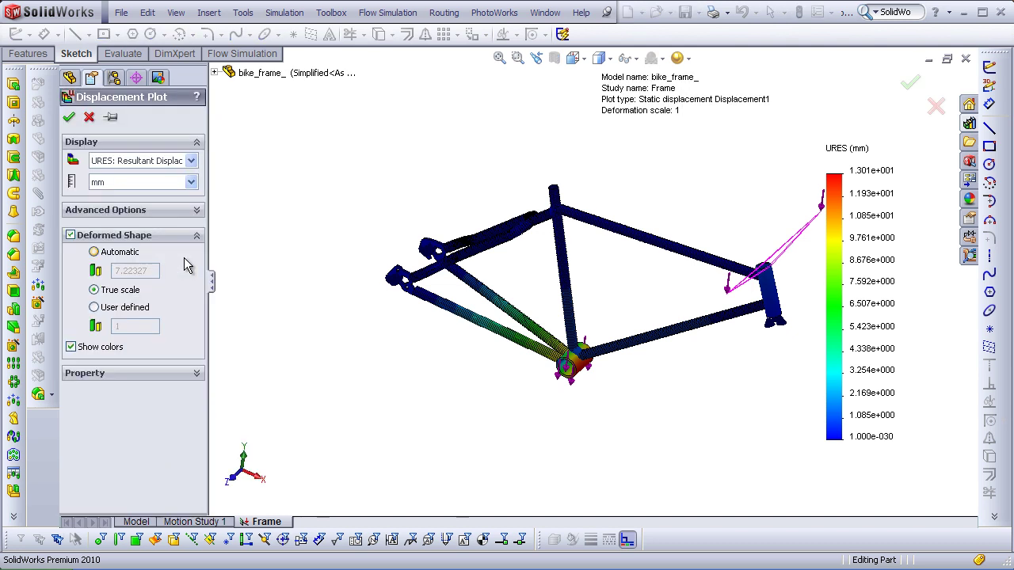
pyautogui.click(184, 213)
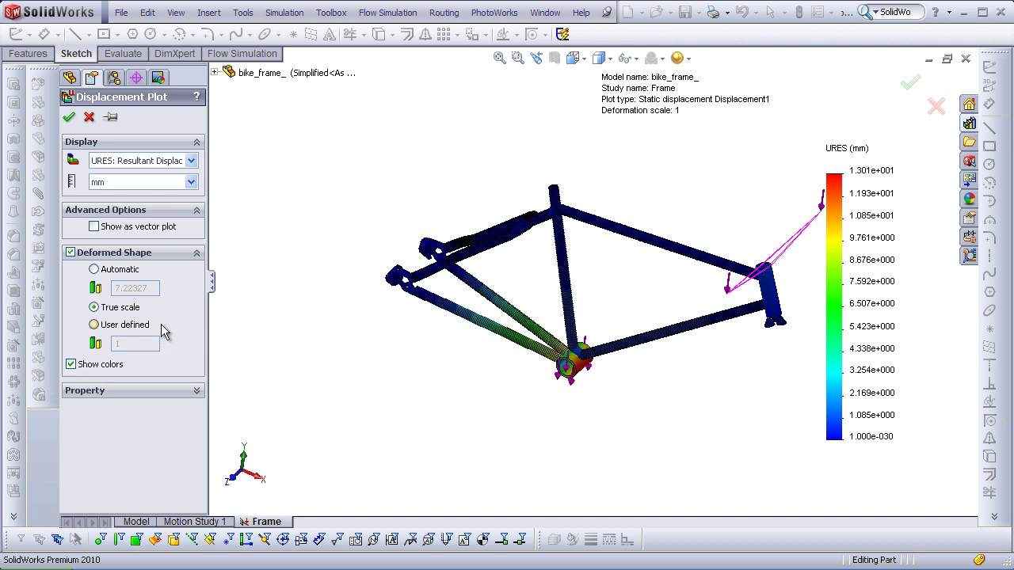
pyautogui.click(191, 162)
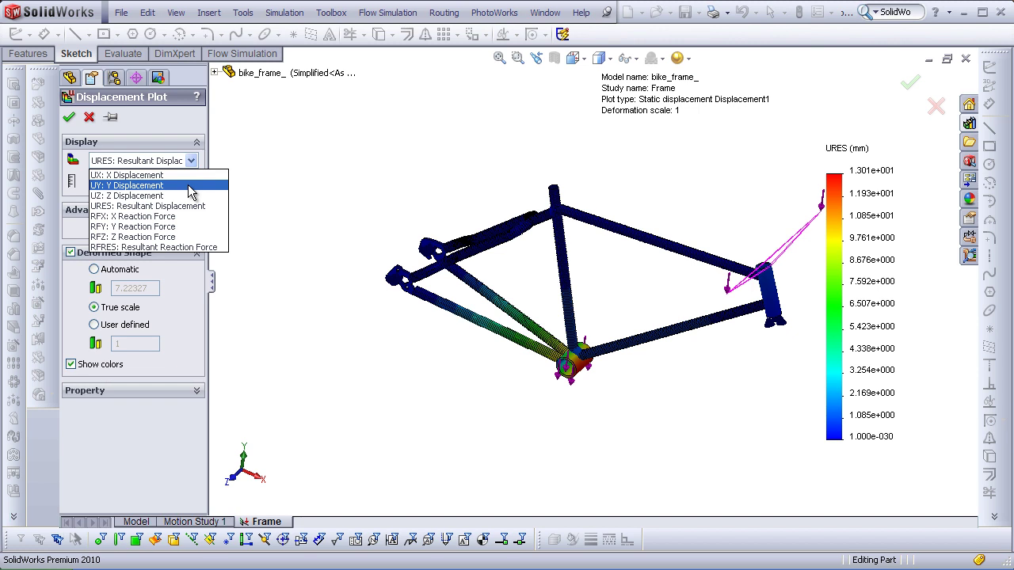
pyautogui.click(189, 187)
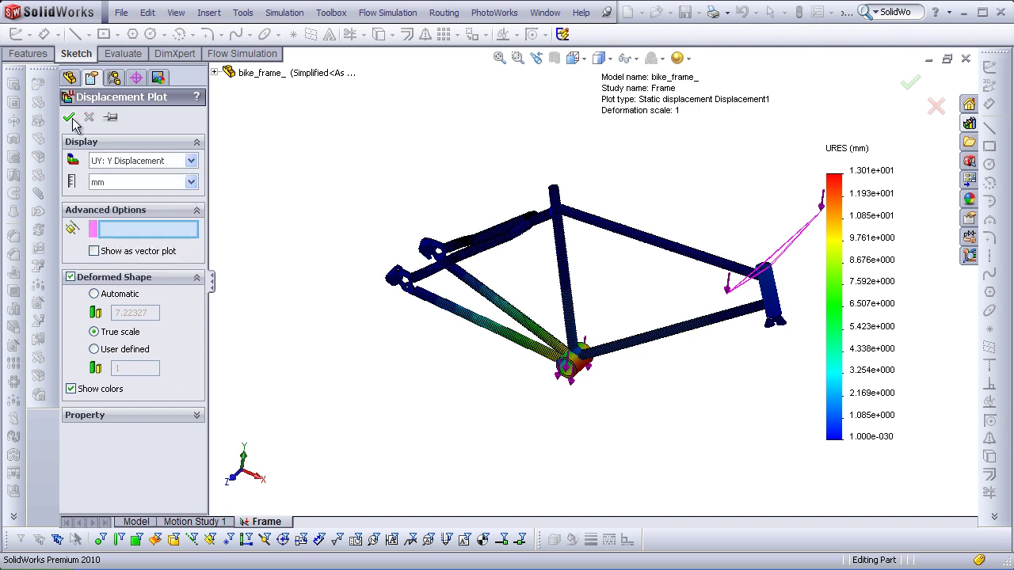
pyautogui.click(69, 118)
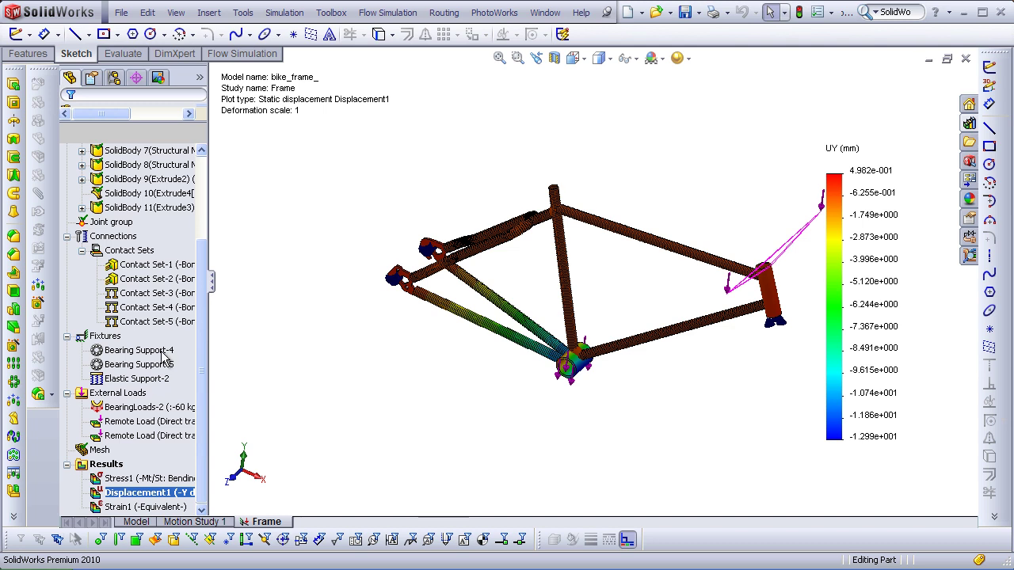
# Display the Strain1 plot from the Results folder.
pyautogui.rightClick(137, 506)
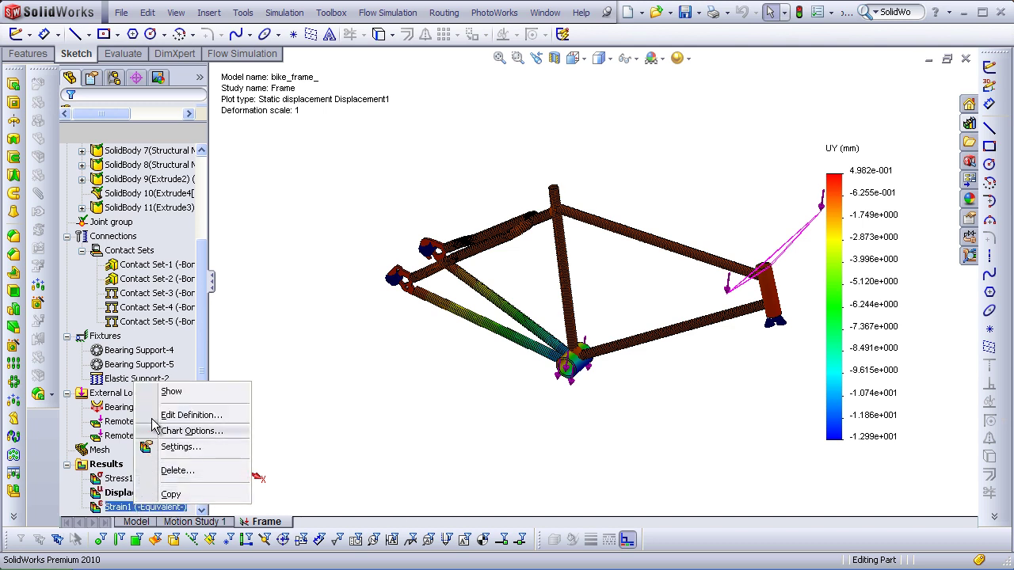
pyautogui.click(155, 392)
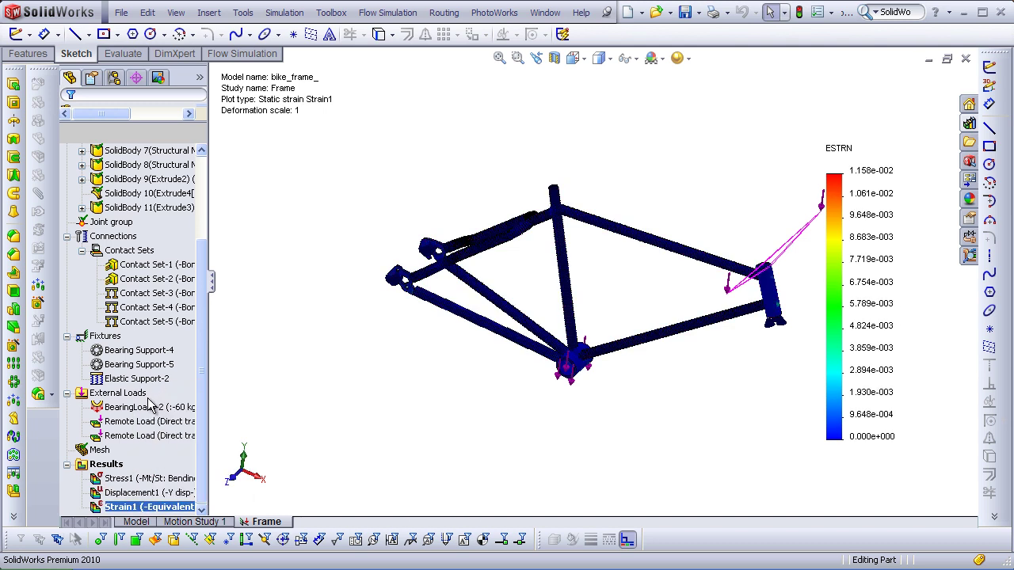